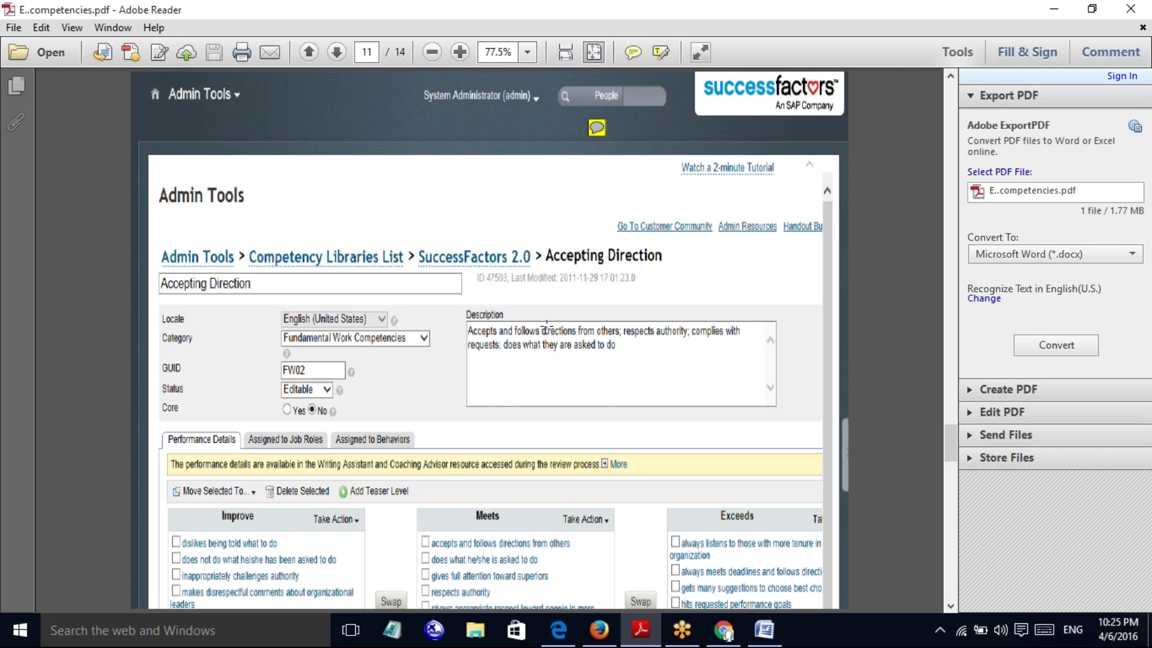
- Read through the competencies PDF from page 11 to the final page and close the document
{"action": "left_click", "coordinate": [218, 103]}
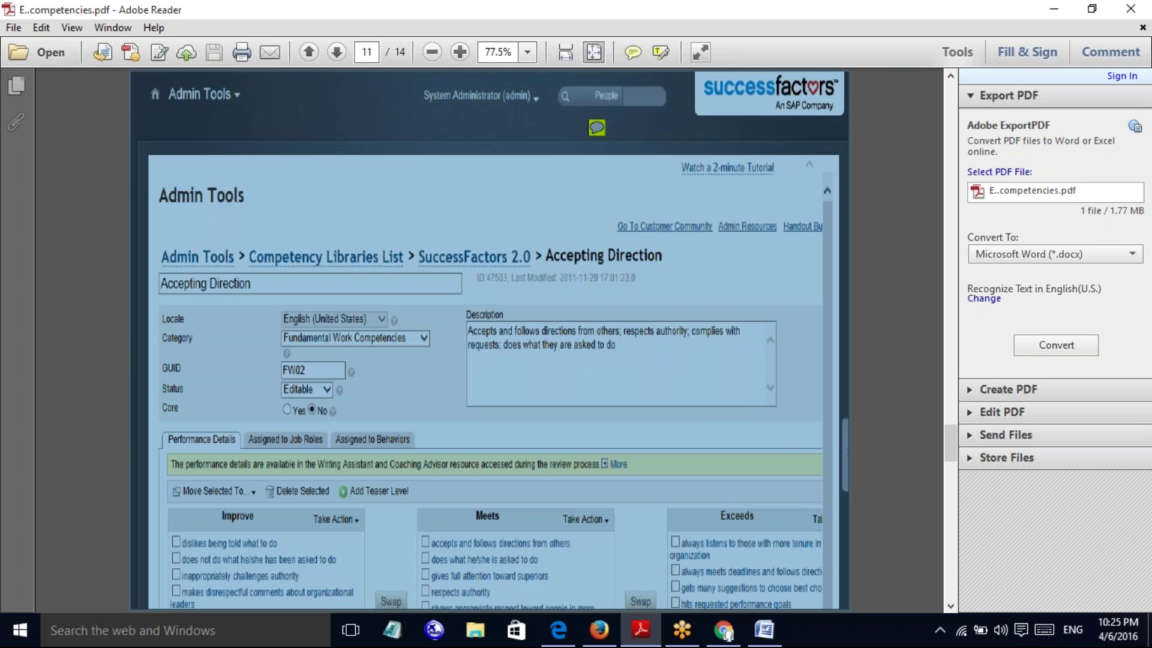
{"action": "left_click", "coordinate": [142, 163]}
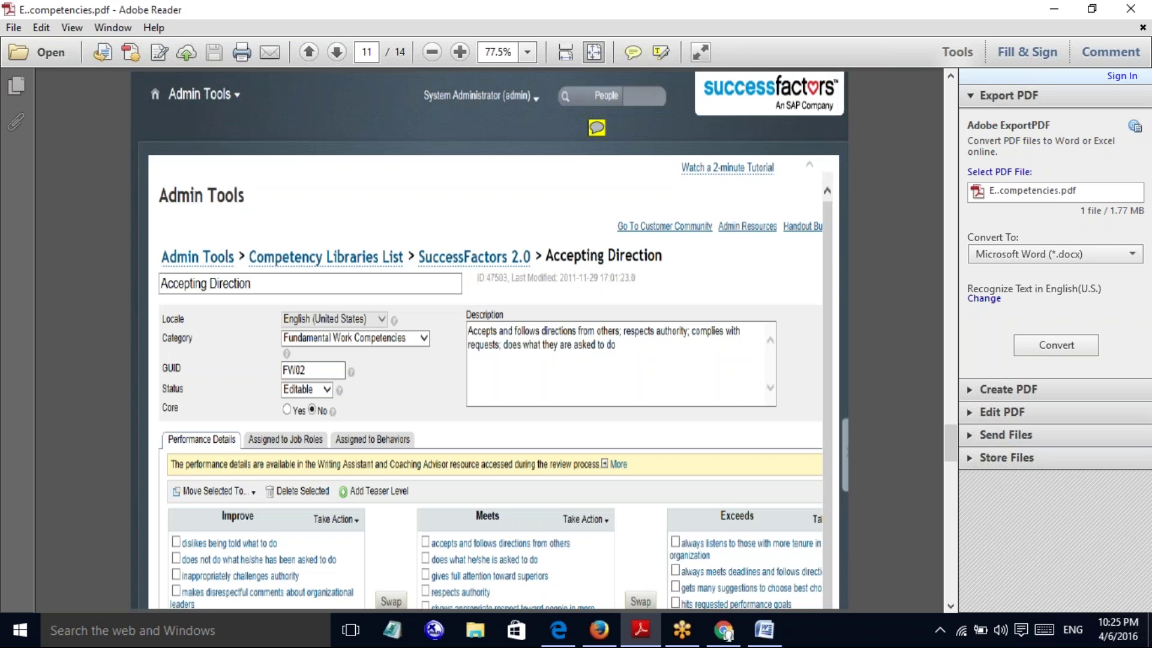
{"action": "mouse_move", "coordinate": [598, 128]}
{"action": "left_click", "coordinate": [951, 607]}
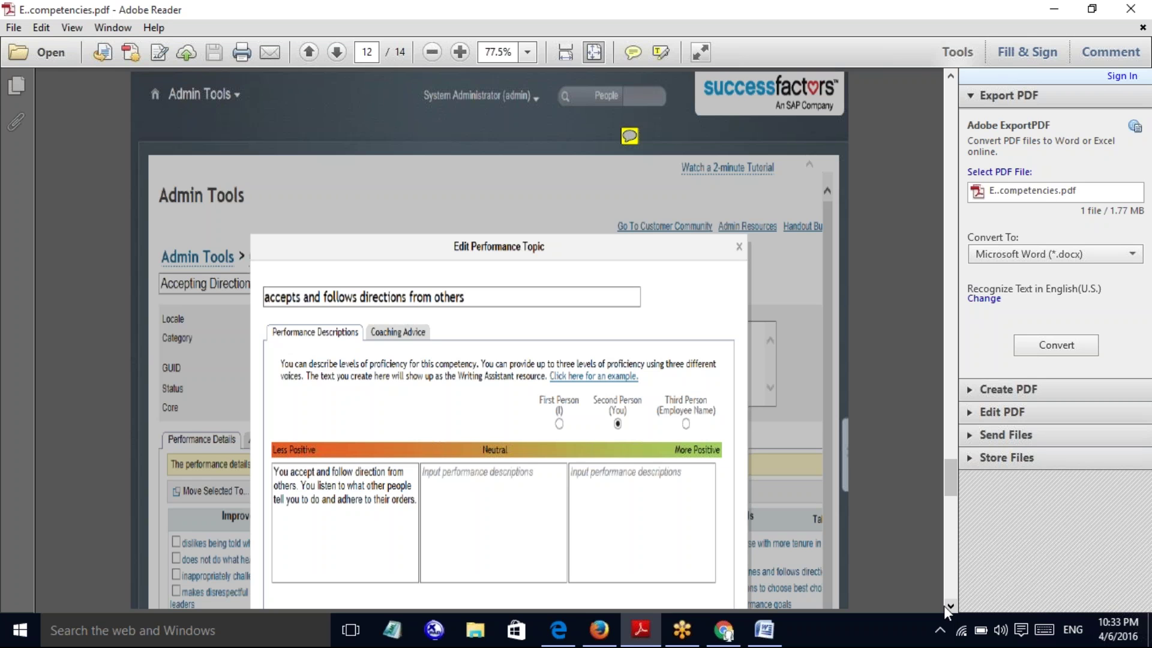
{"action": "left_click", "coordinate": [952, 606]}
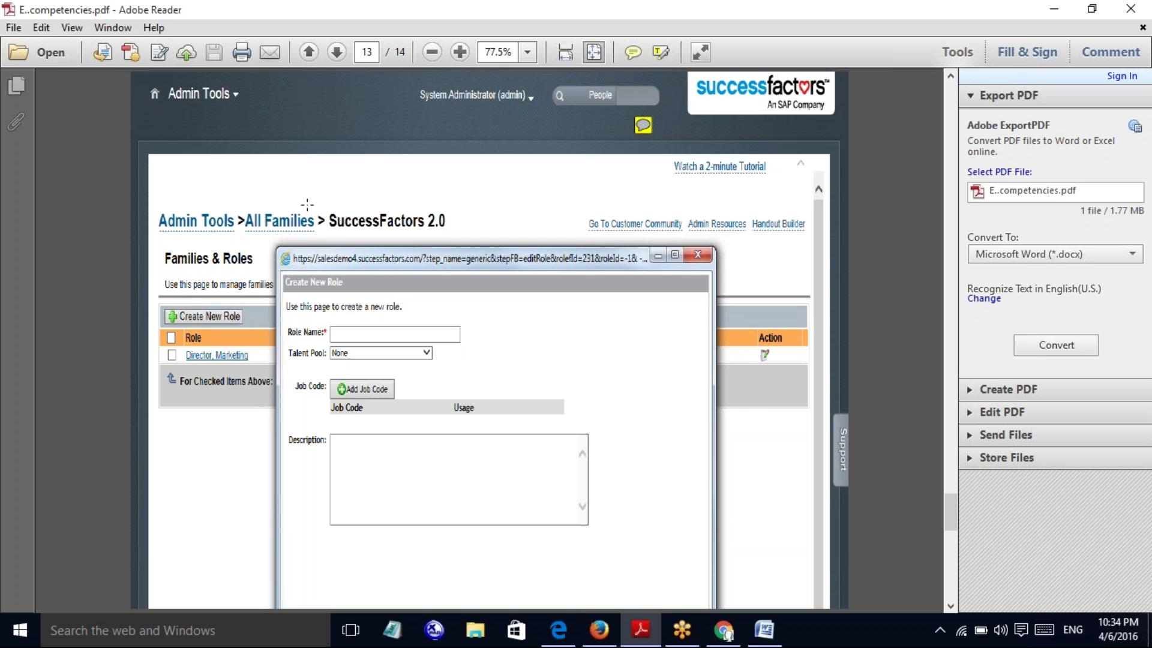
{"action": "left_click", "coordinate": [951, 605]}
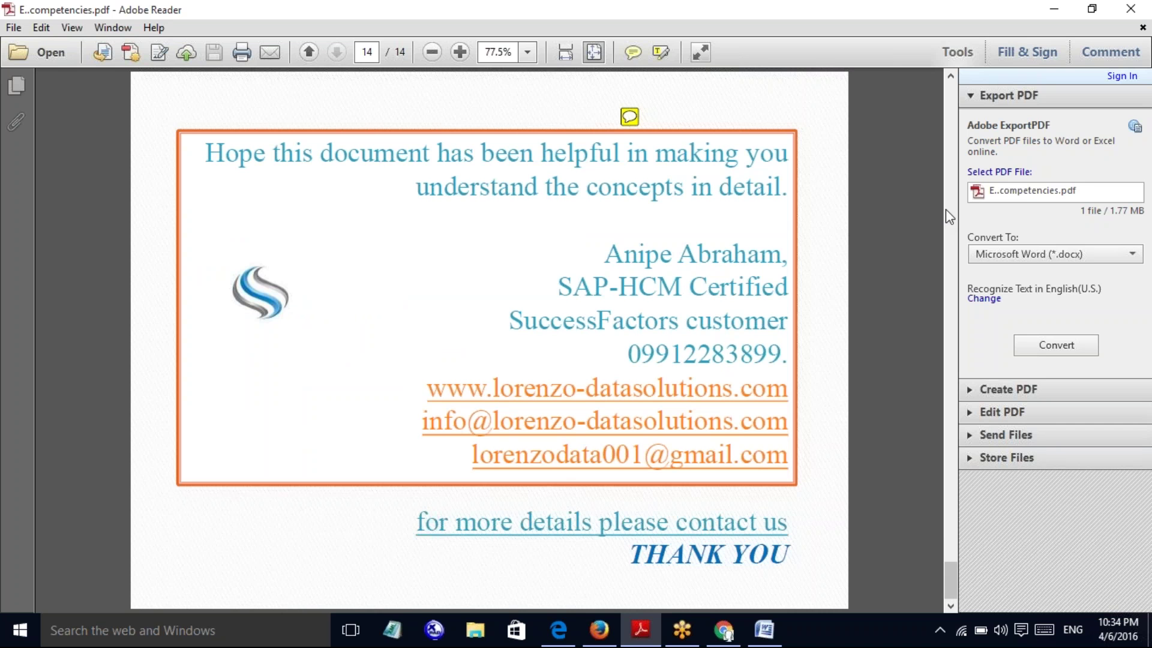
{"action": "left_click", "coordinate": [1130, 8]}
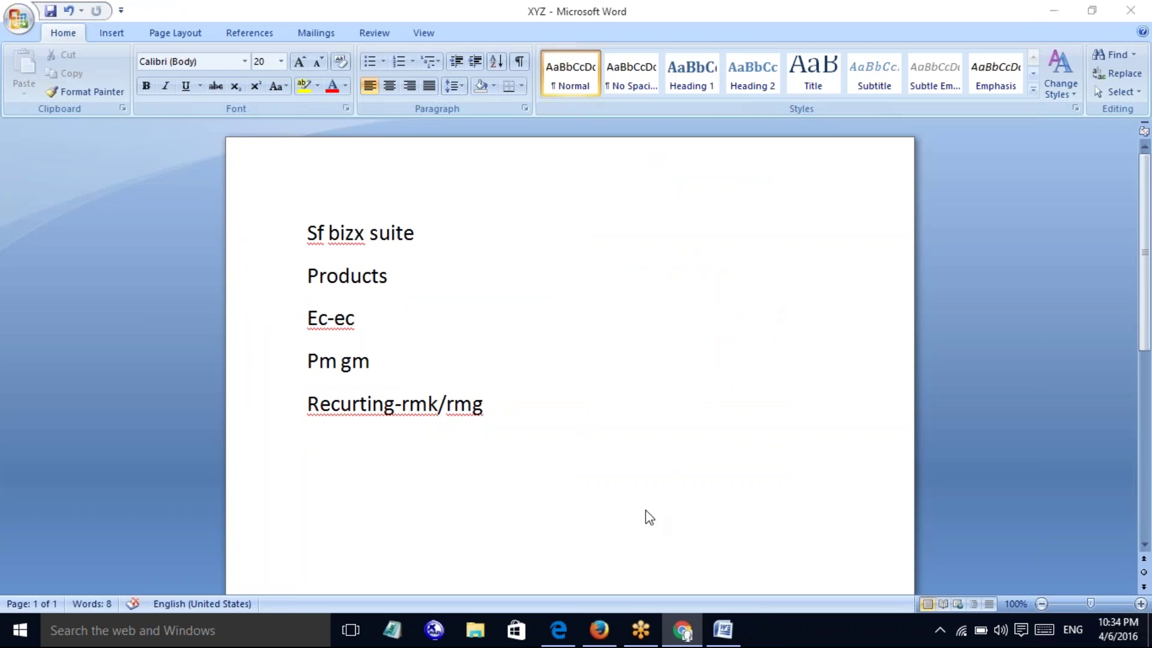
- Switch to Edge and log in to SuccessFactors with the saved admins username and its stored account password
{"action": "left_click", "coordinate": [562, 641]}
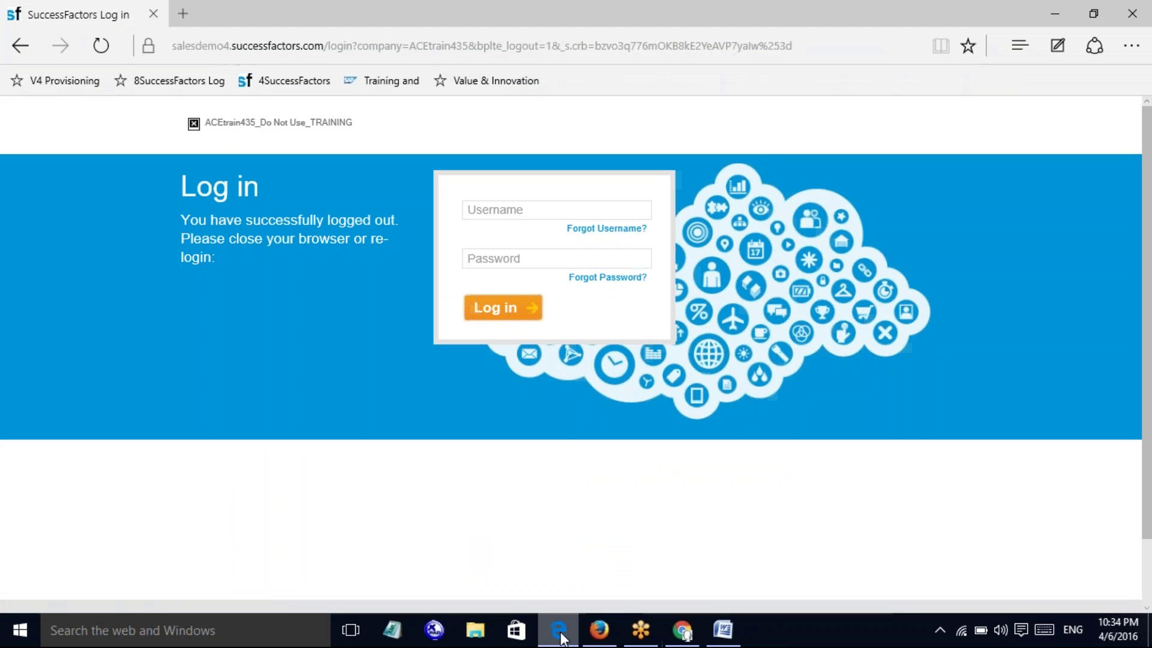
{"action": "left_click", "coordinate": [518, 216]}
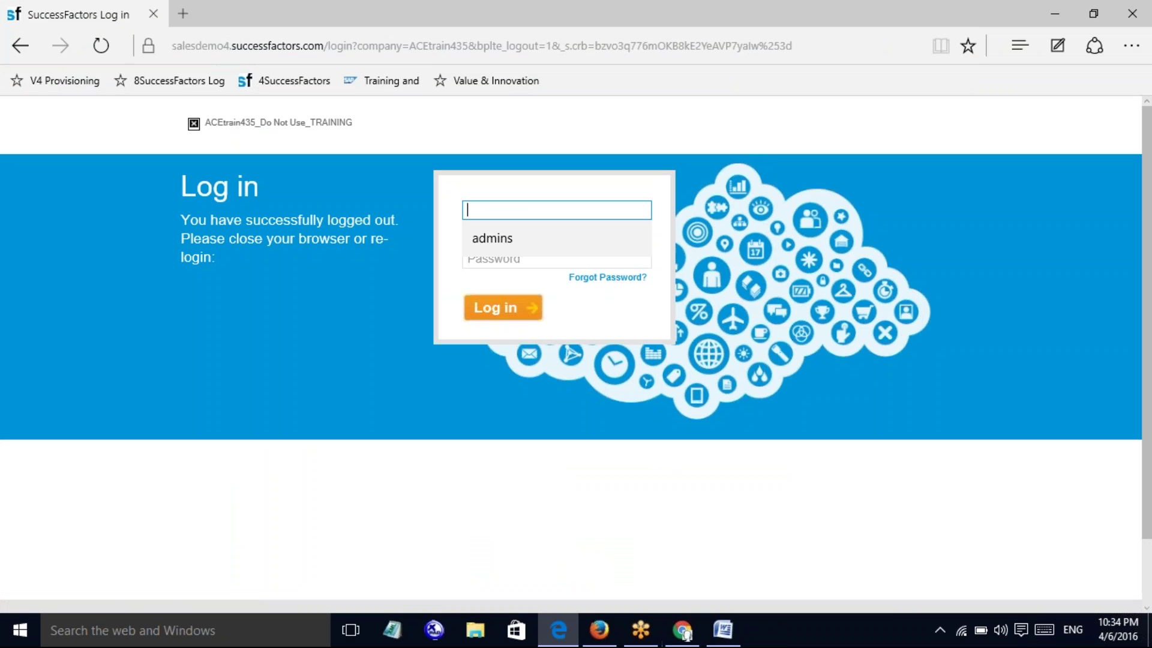
{"action": "left_click", "coordinate": [504, 240]}
{"action": "key", "text": "Tab"}
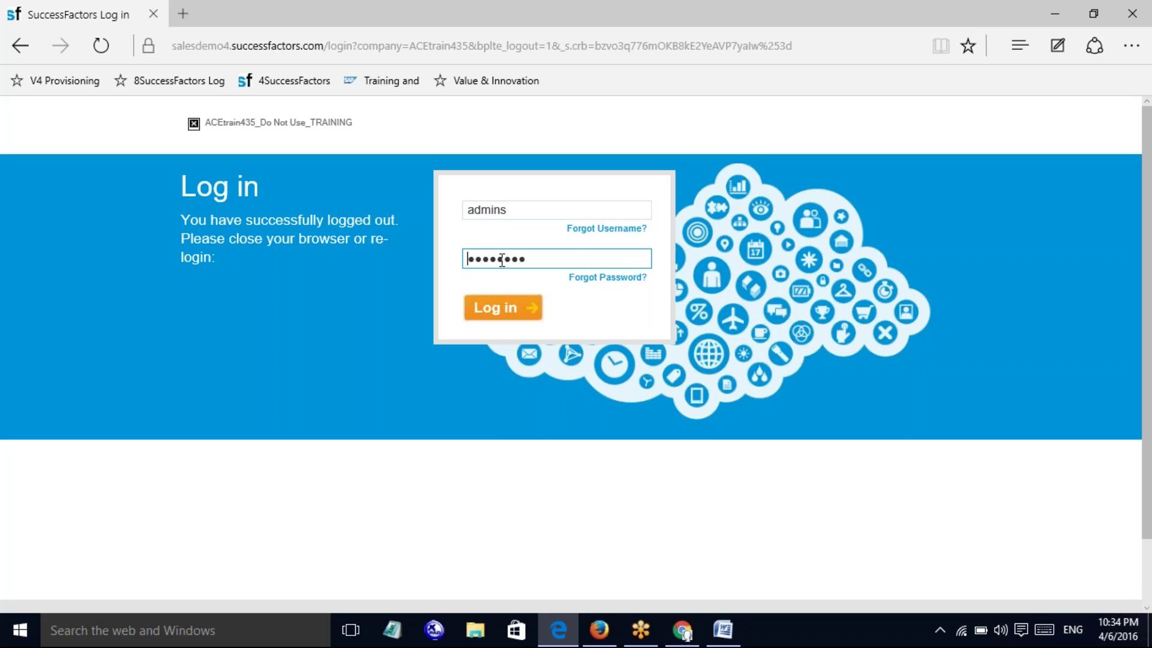
{"action": "left_click", "coordinate": [497, 320]}
- Load Gmail in Chrome and return to Edge to open the SuccessFactors account options
{"action": "left_click", "coordinate": [683, 639]}
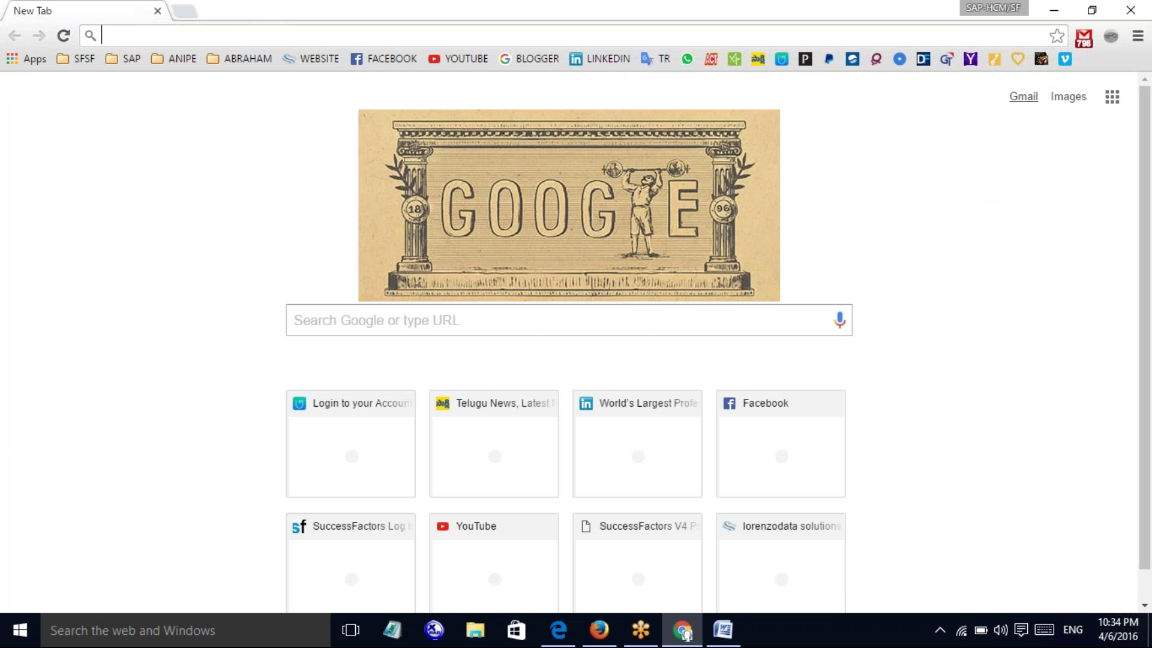
{"action": "left_click", "coordinate": [1024, 97]}
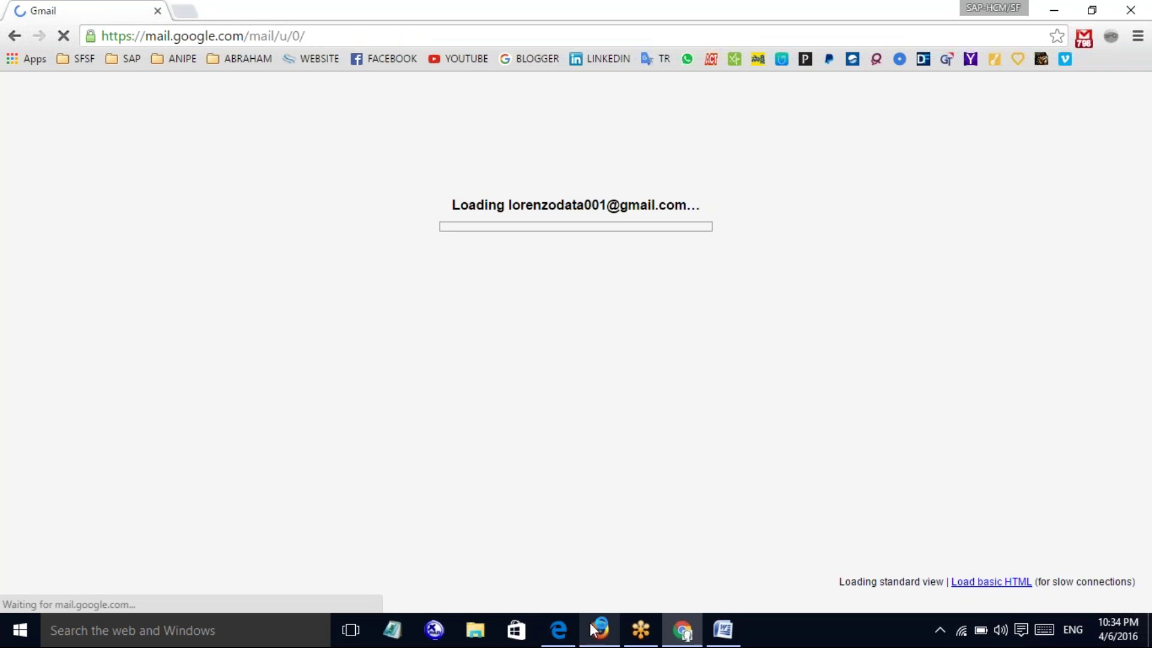
{"action": "left_click", "coordinate": [544, 639]}
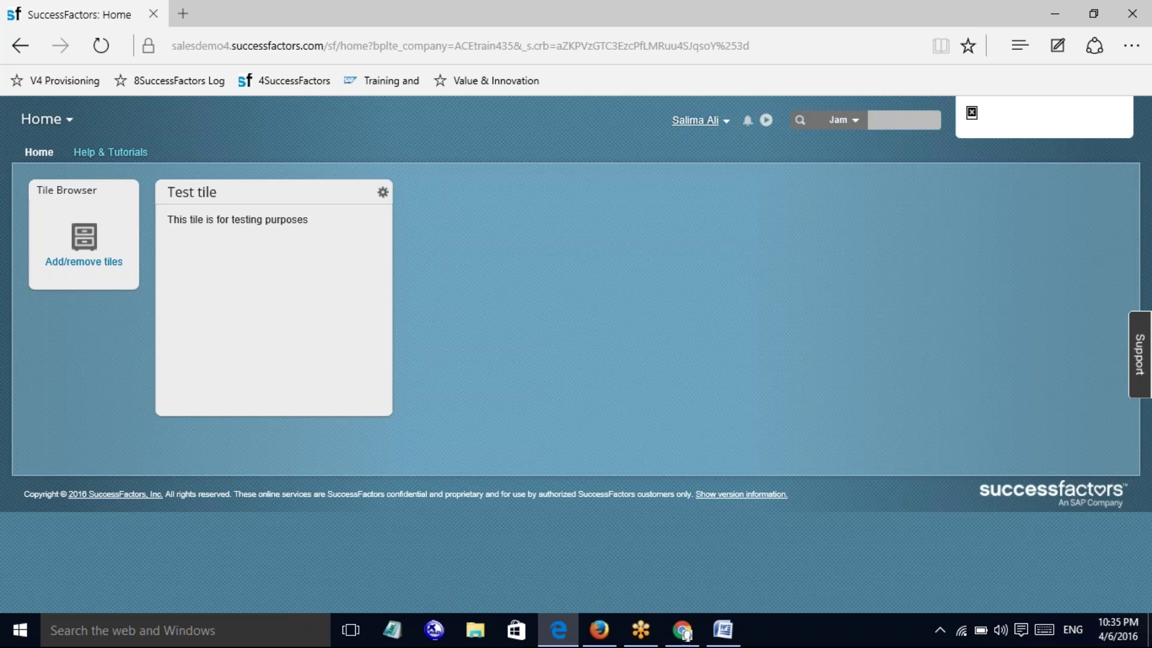
{"action": "left_click", "coordinate": [696, 120]}
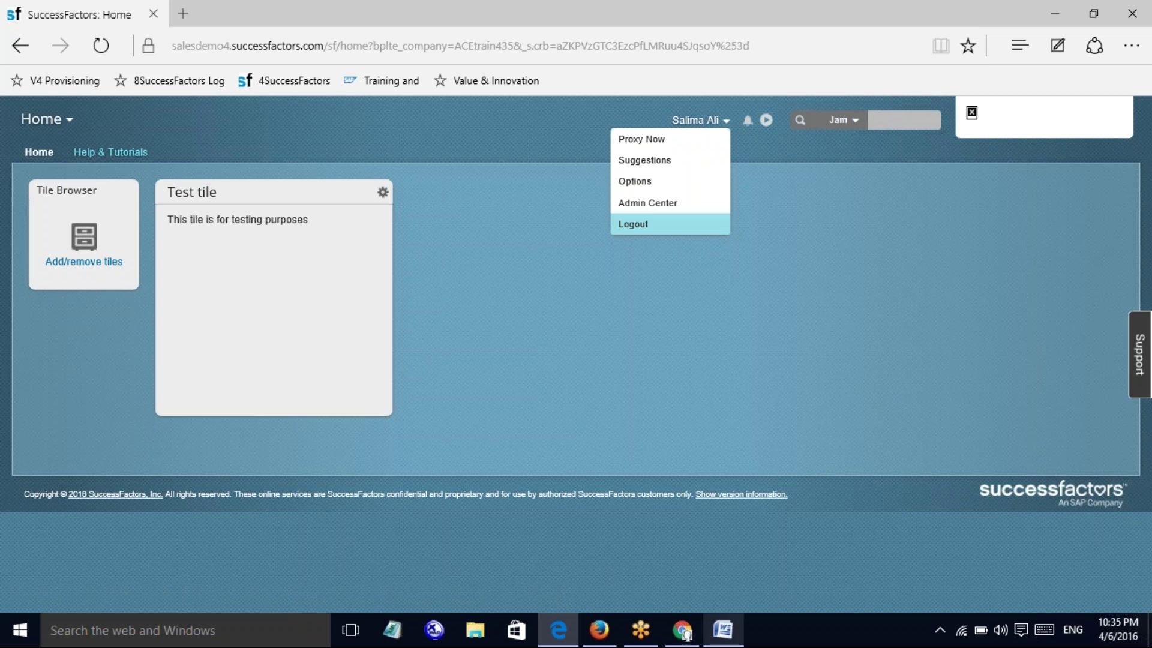
- Switch to Word and add the line "Adding competencies from library?" below the last line of the XYZ document
{"action": "left_click", "coordinate": [723, 630]}
{"action": "key", "text": "Return"}
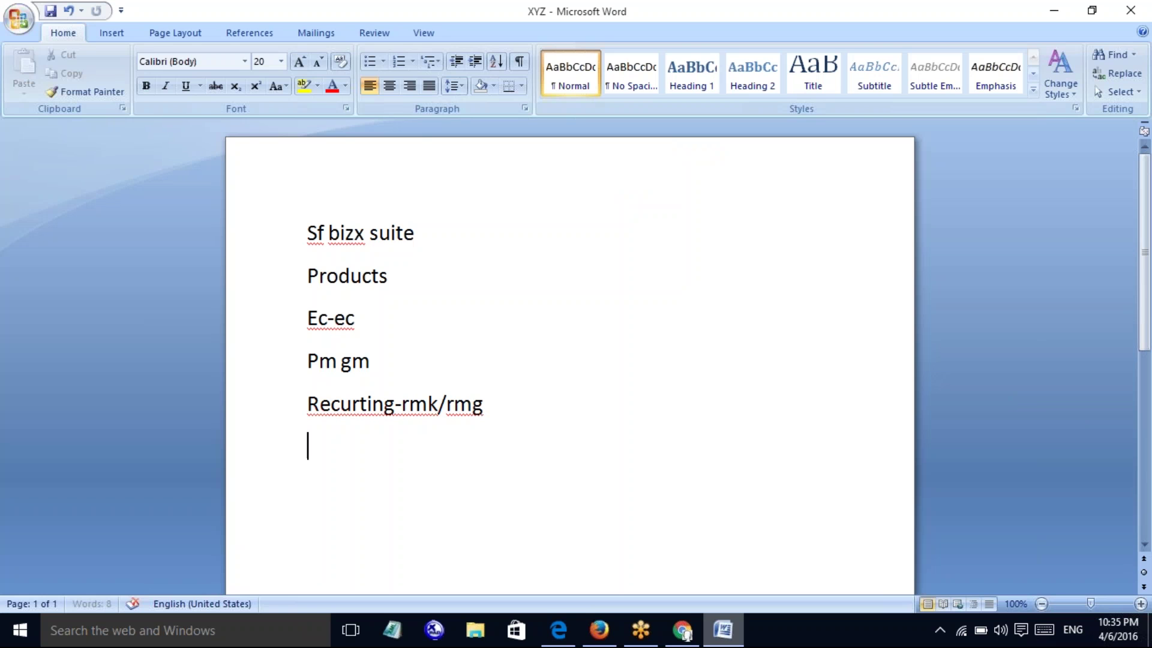
{"action": "type", "text": "adding com"}
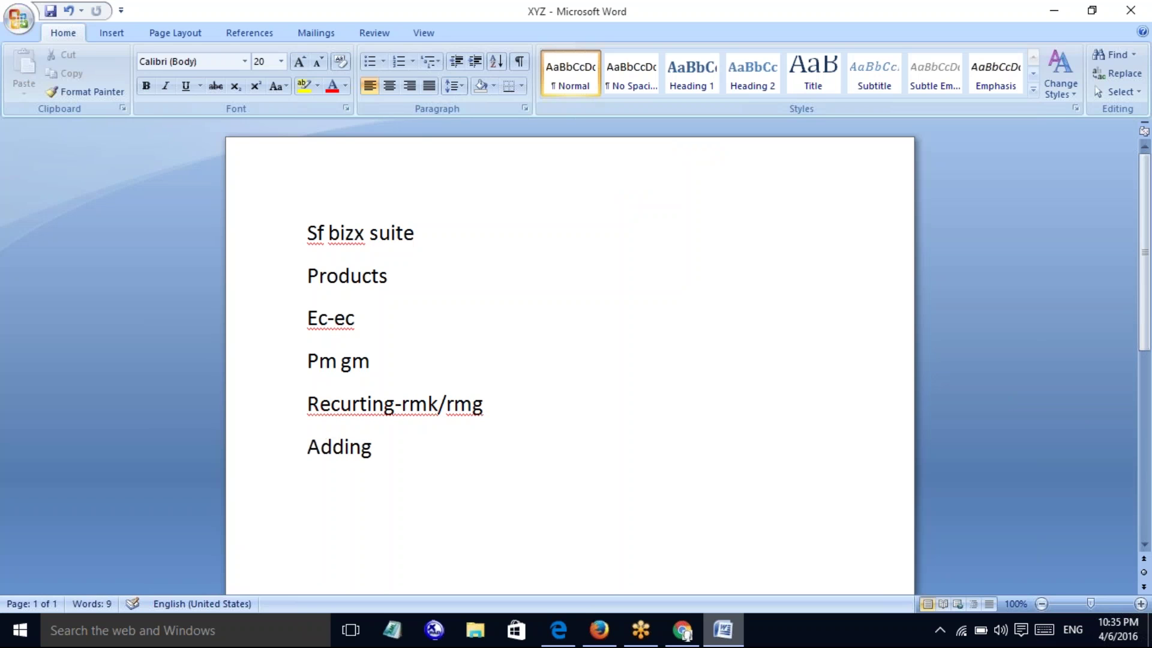
{"action": "type", "text": "ptenc"}
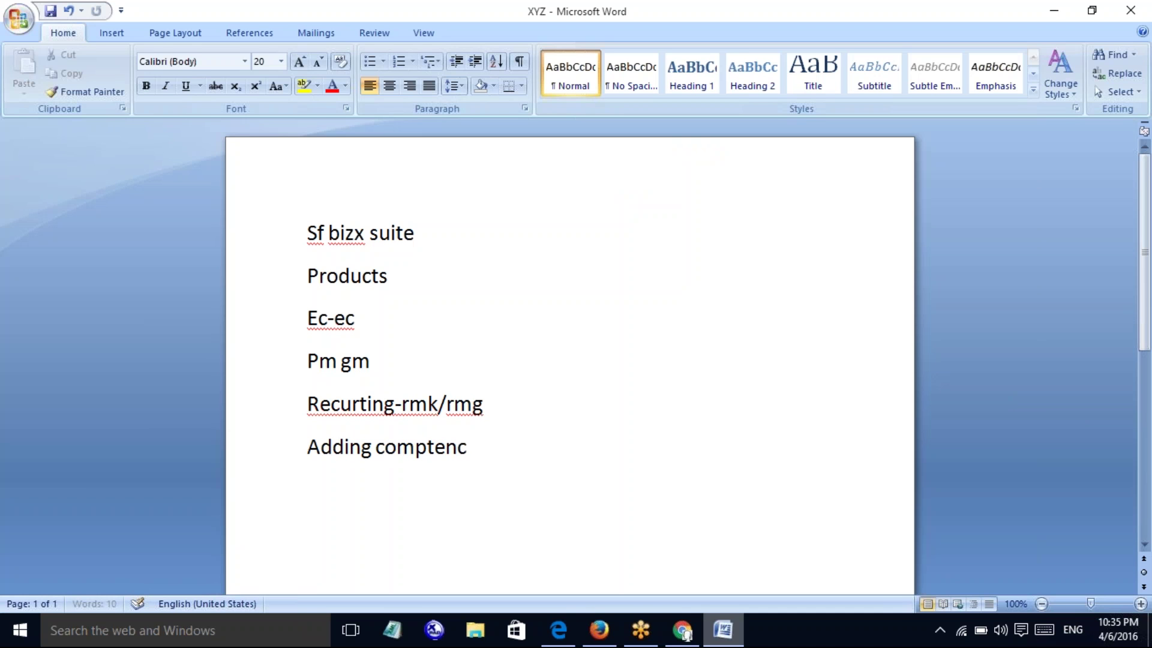
{"action": "key", "text": "BackSpace"}
{"action": "key", "text": "BackSpace"}
{"action": "key", "text": "BackSpace"}
{"action": "key", "text": "BackSpace"}
{"action": "type", "text": "etencies from l"}
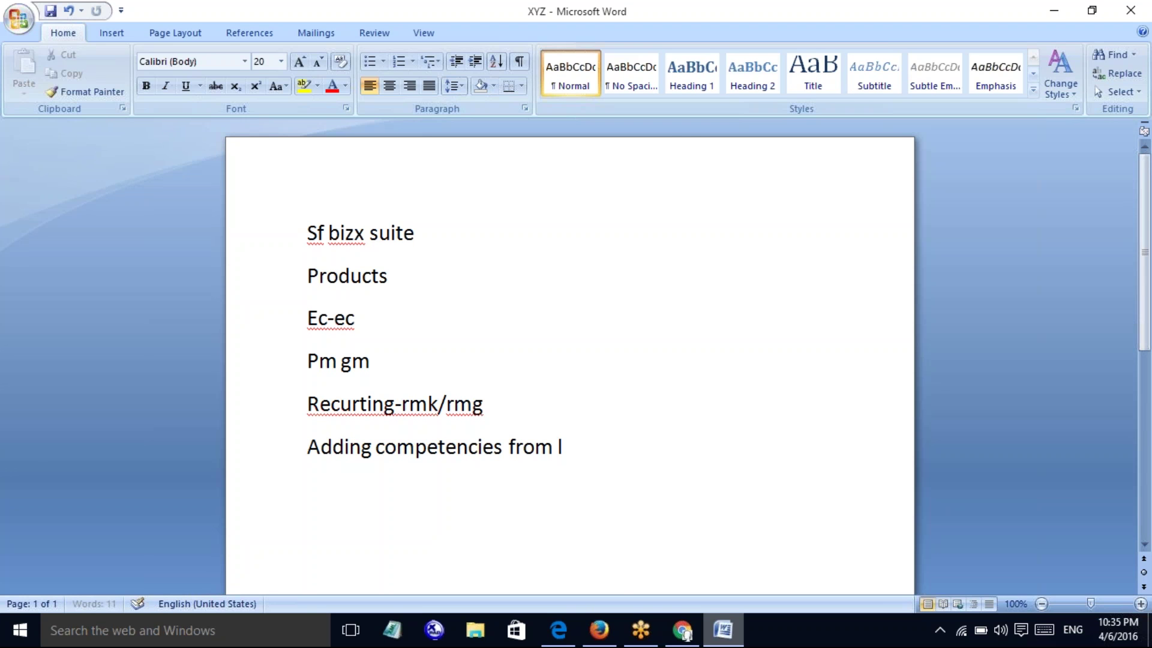
{"action": "type", "text": "ibrary?"}
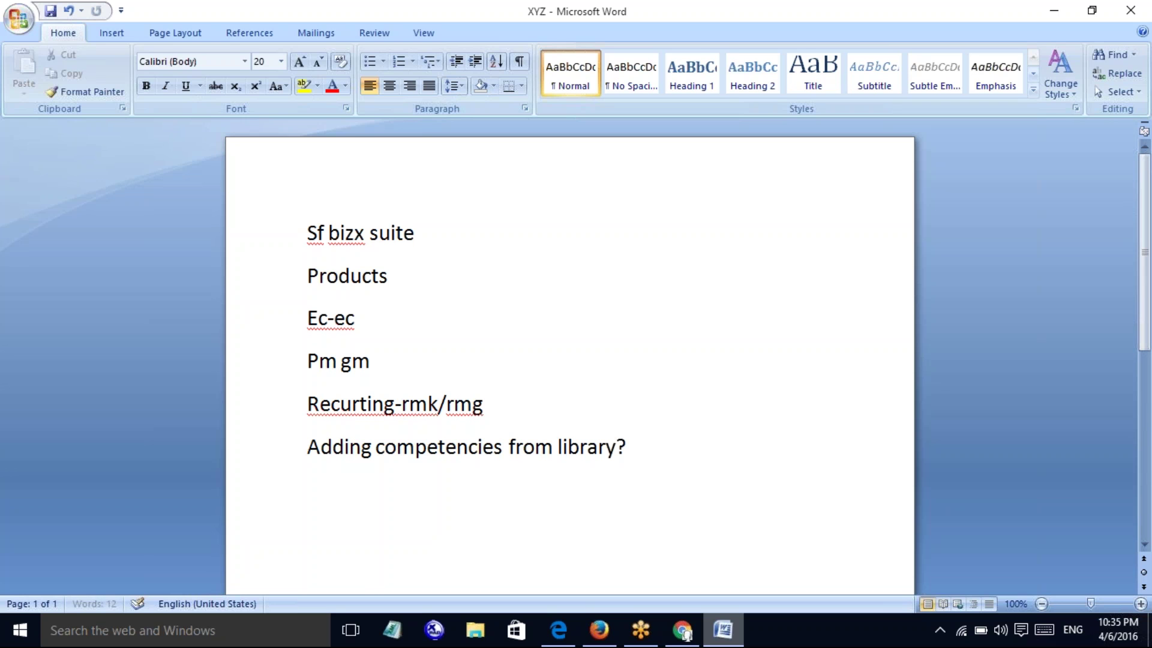
{"action": "key", "text": "Return"}
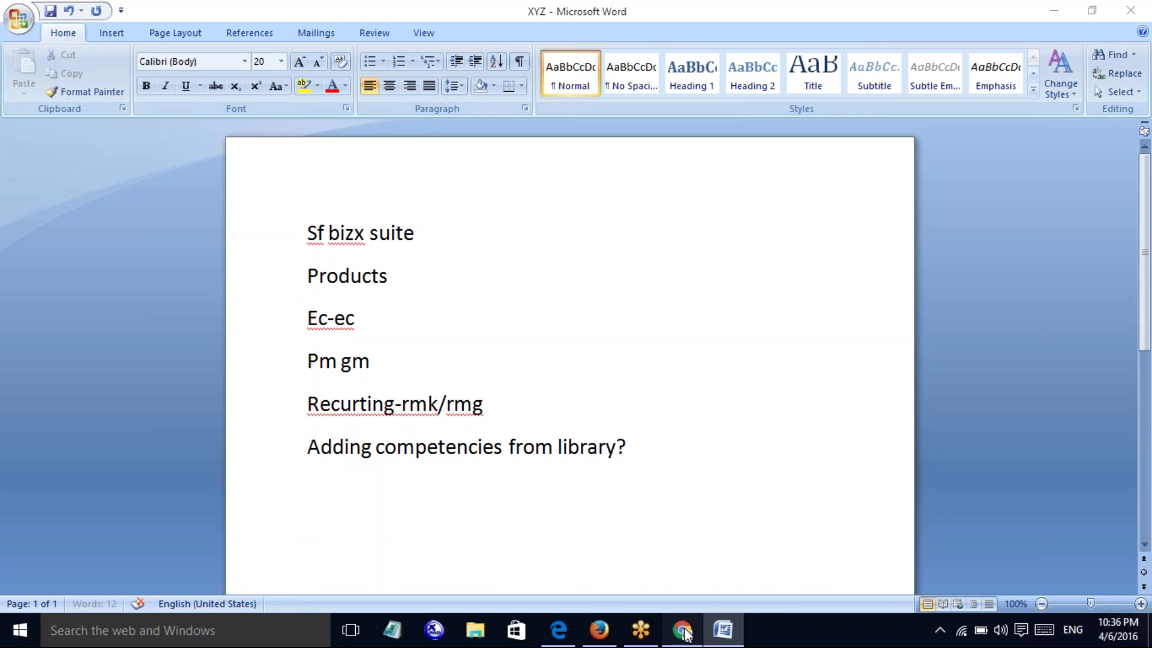
- Switch to Edge and open the SuccessFactors Admin Center
{"action": "left_click", "coordinate": [684, 631]}
{"action": "left_click", "coordinate": [685, 631]}
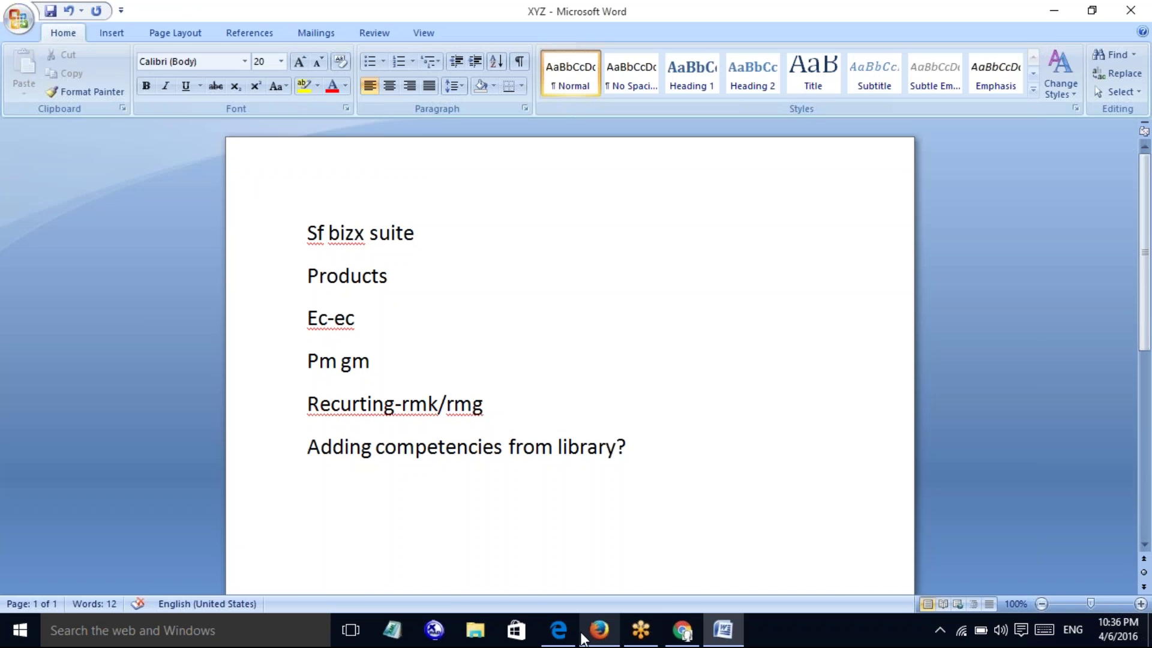
{"action": "left_click", "coordinate": [560, 634]}
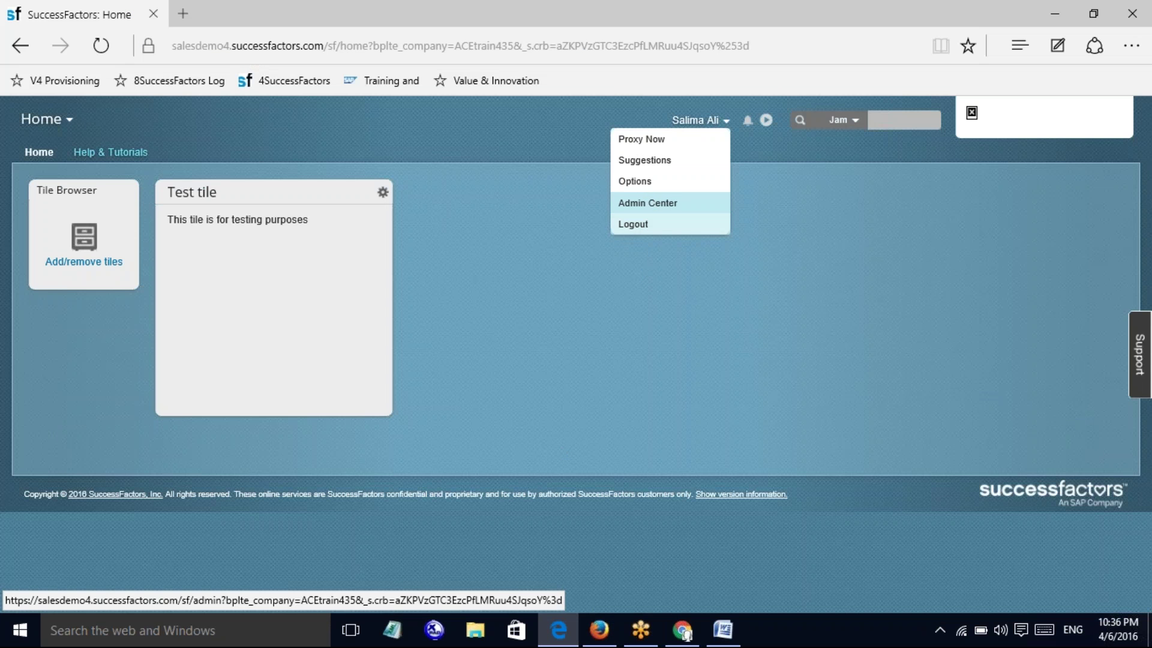
{"action": "left_click", "coordinate": [641, 205]}
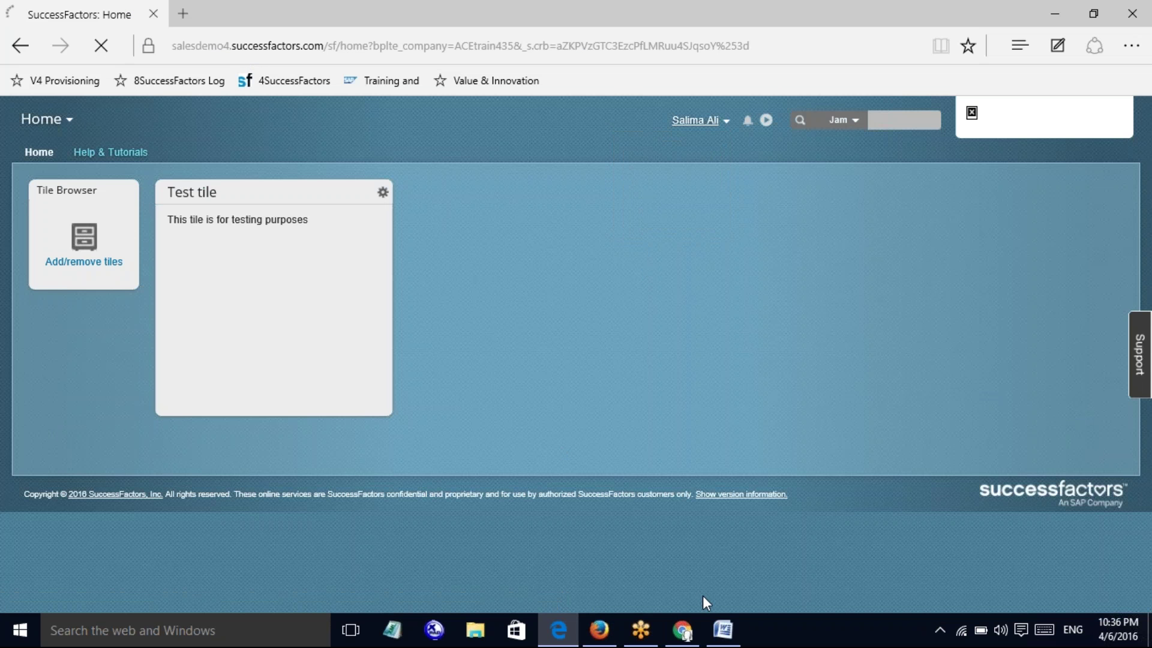
- Switch to Chrome and read the "Sf demo nd content" email in Gmail
{"action": "left_click", "coordinate": [687, 631]}
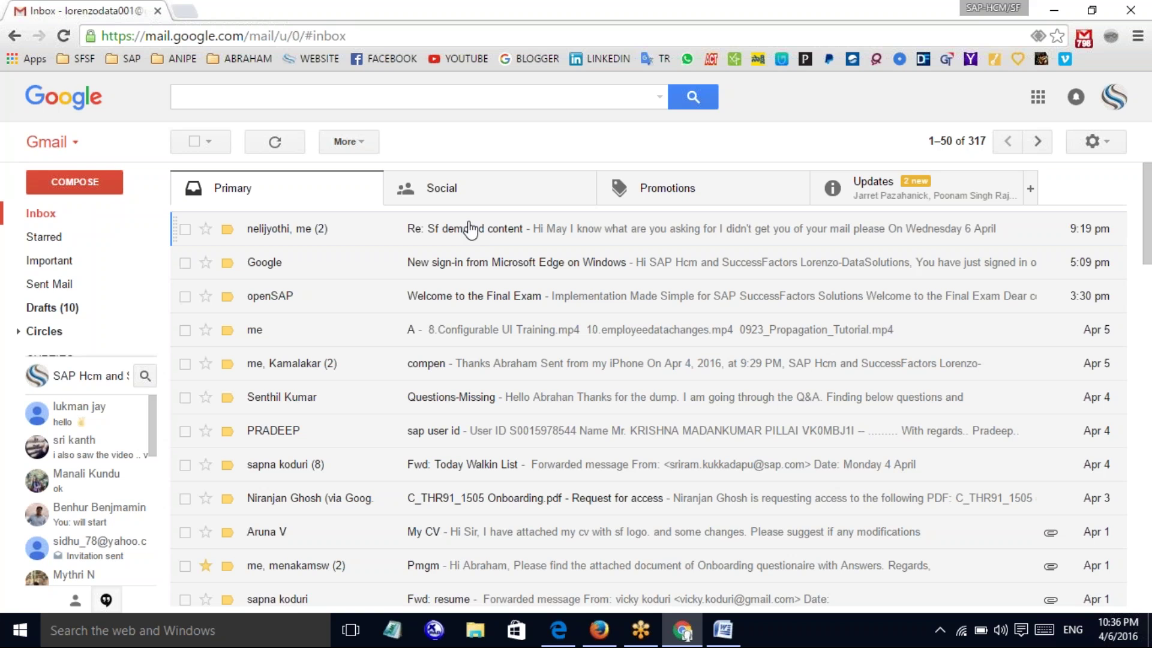
{"action": "left_click", "coordinate": [469, 228]}
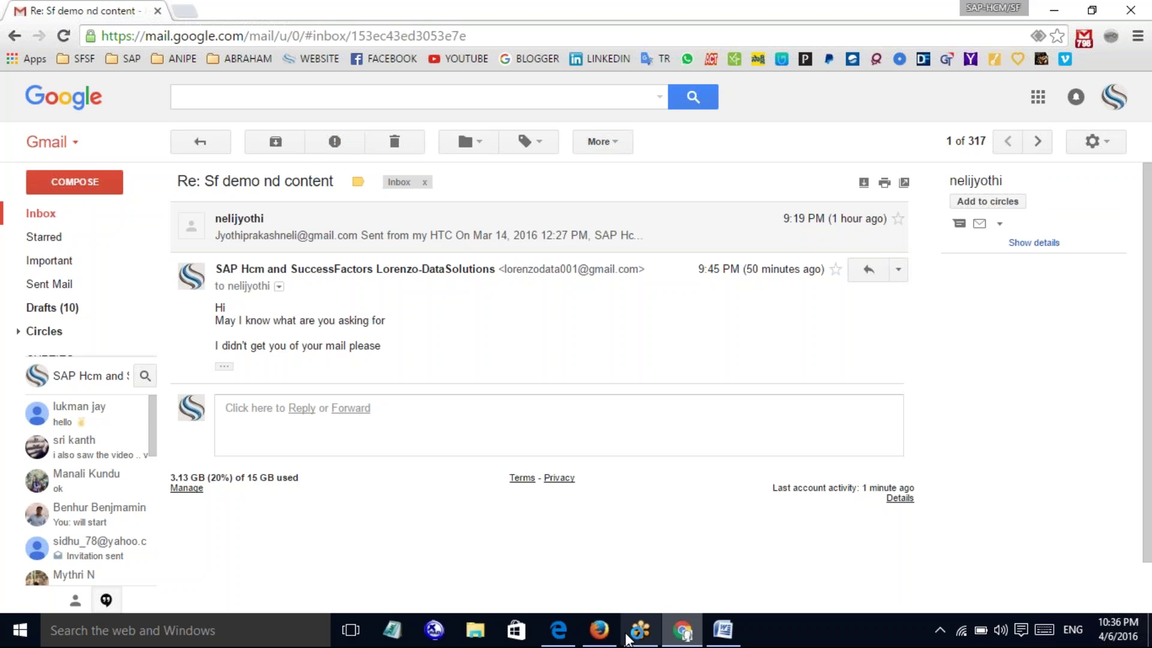
- Return to Edge, look over the Company Settings tools, and open Manage Competencies from Performance Management
{"action": "left_click", "coordinate": [559, 631]}
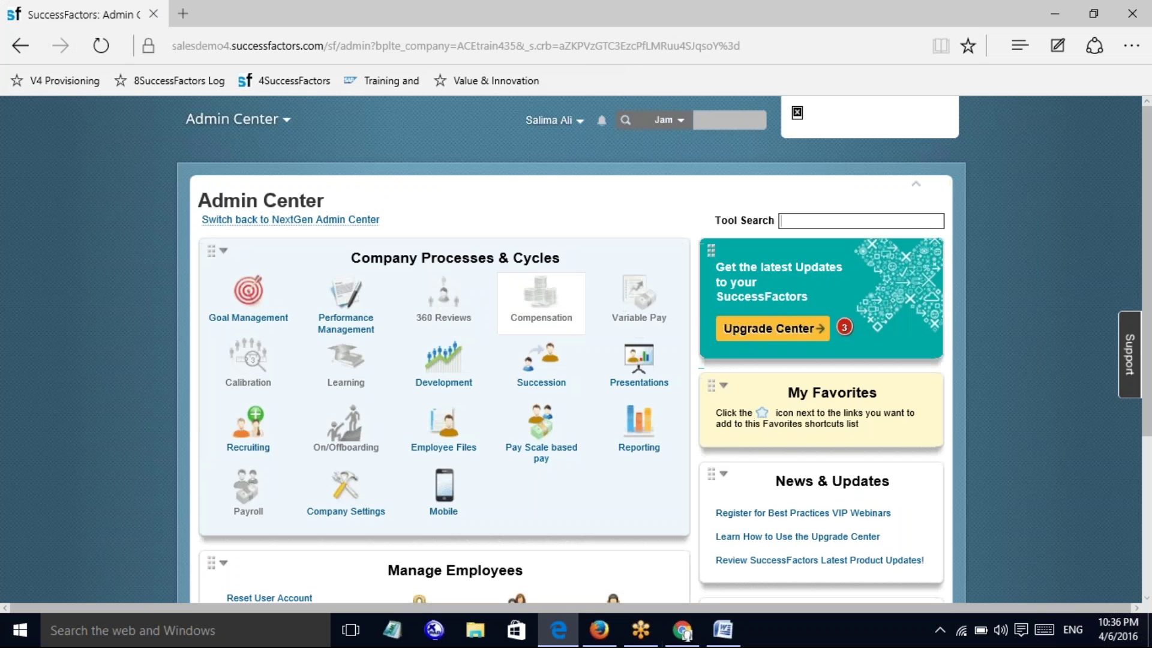
{"action": "scroll", "coordinate": [561, 285], "scroll_direction": "down", "scroll_amount": 4}
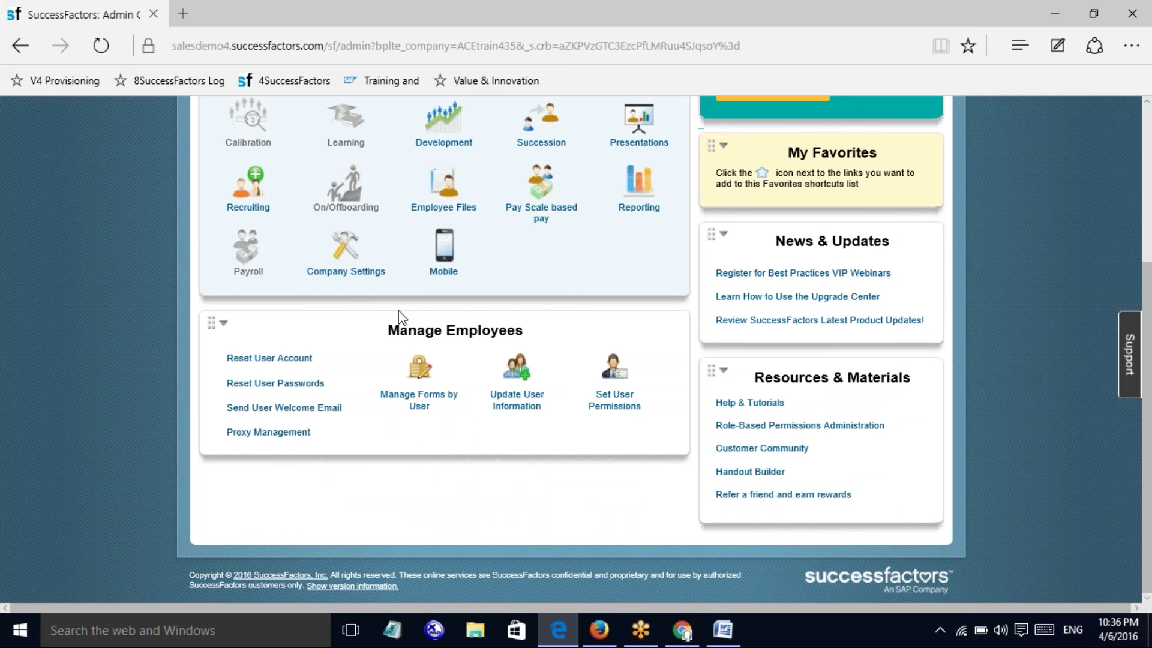
{"action": "left_click", "coordinate": [339, 275]}
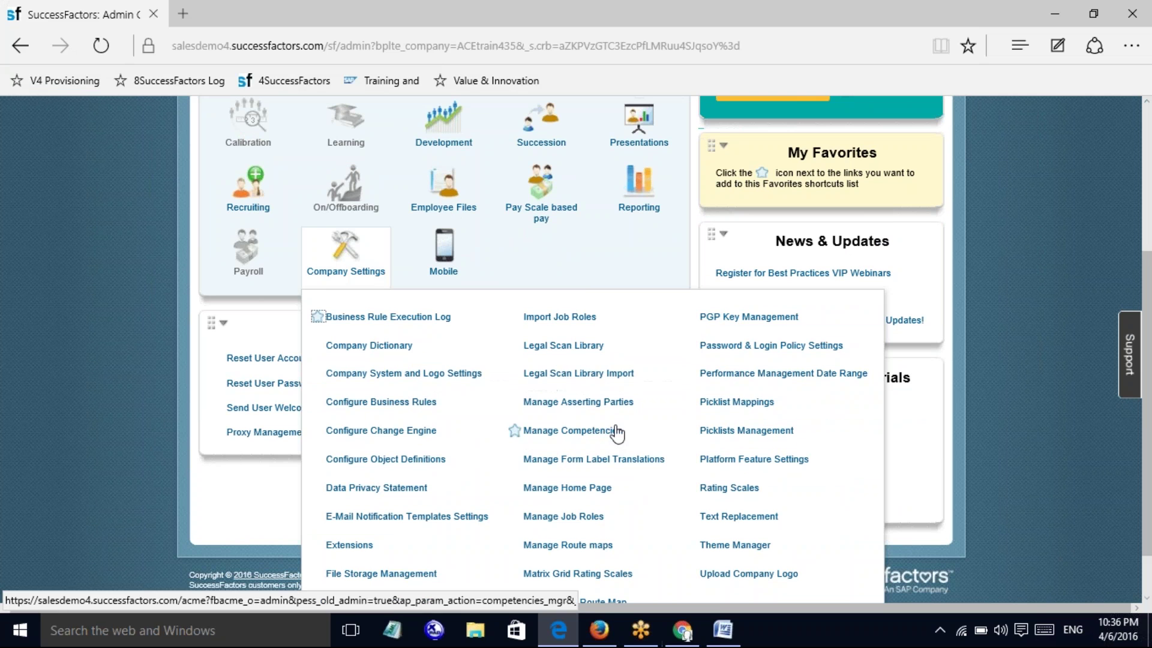
{"action": "scroll", "coordinate": [576, 348], "scroll_direction": "up", "scroll_amount": 4}
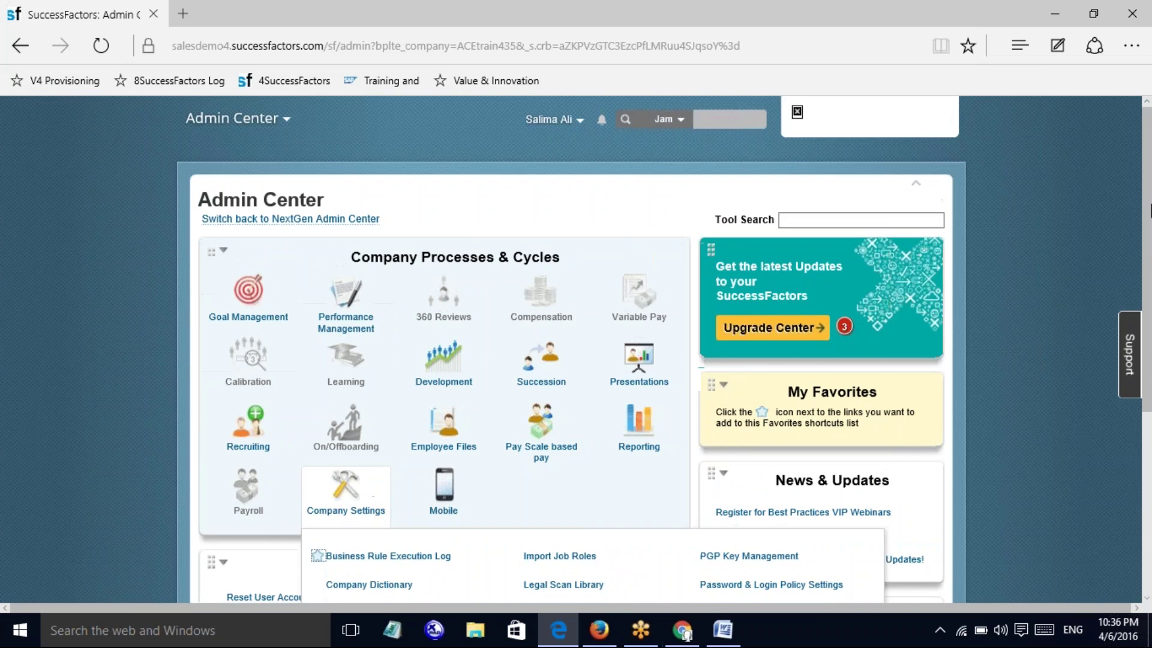
{"action": "left_click", "coordinate": [332, 312]}
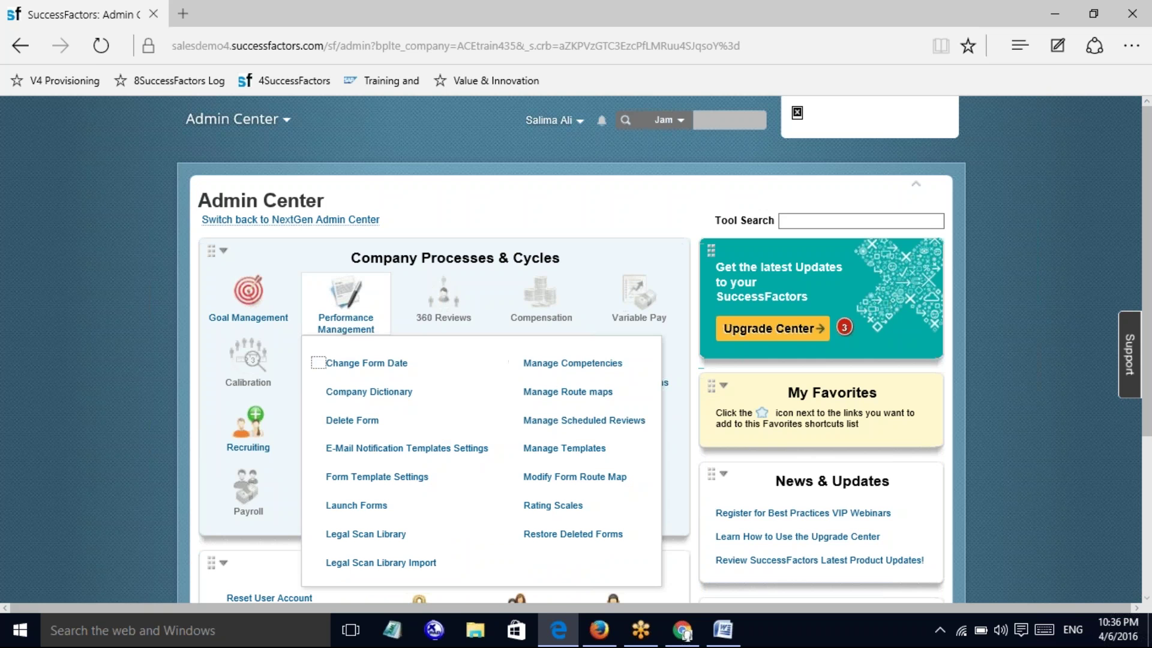
{"action": "left_click", "coordinate": [547, 365]}
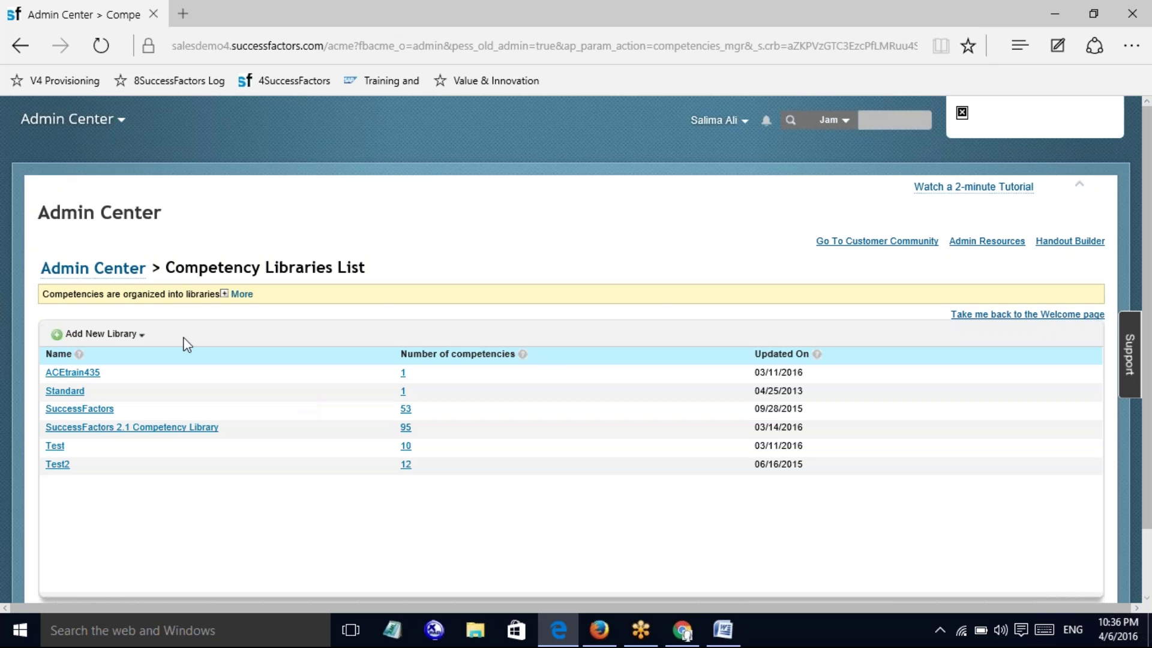
- Read the extra note on competency libraries and start adding a new library from the SuccessStore
{"action": "left_click", "coordinate": [234, 296]}
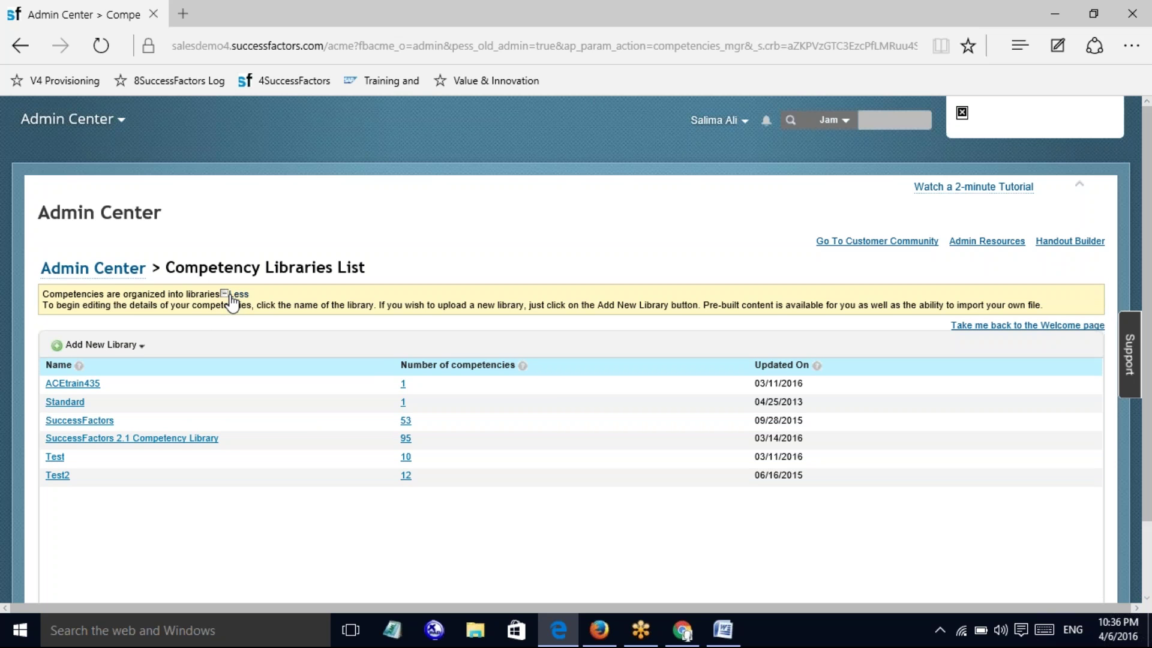
{"action": "left_click", "coordinate": [237, 294]}
{"action": "left_click", "coordinate": [122, 343]}
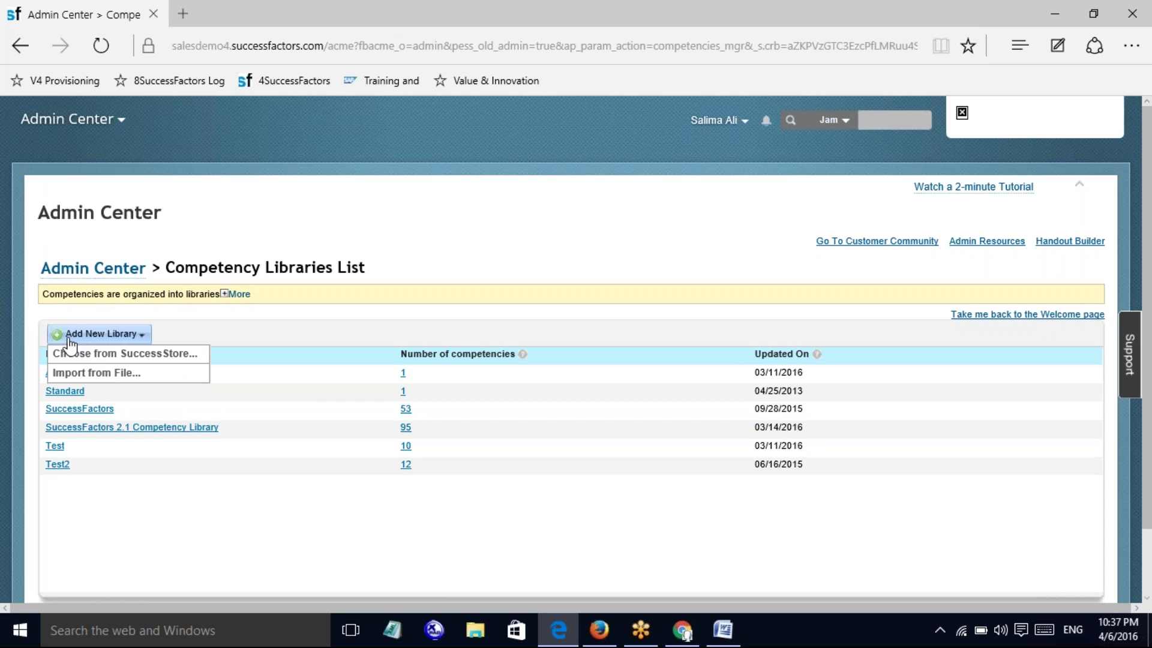
{"action": "left_click", "coordinate": [96, 341]}
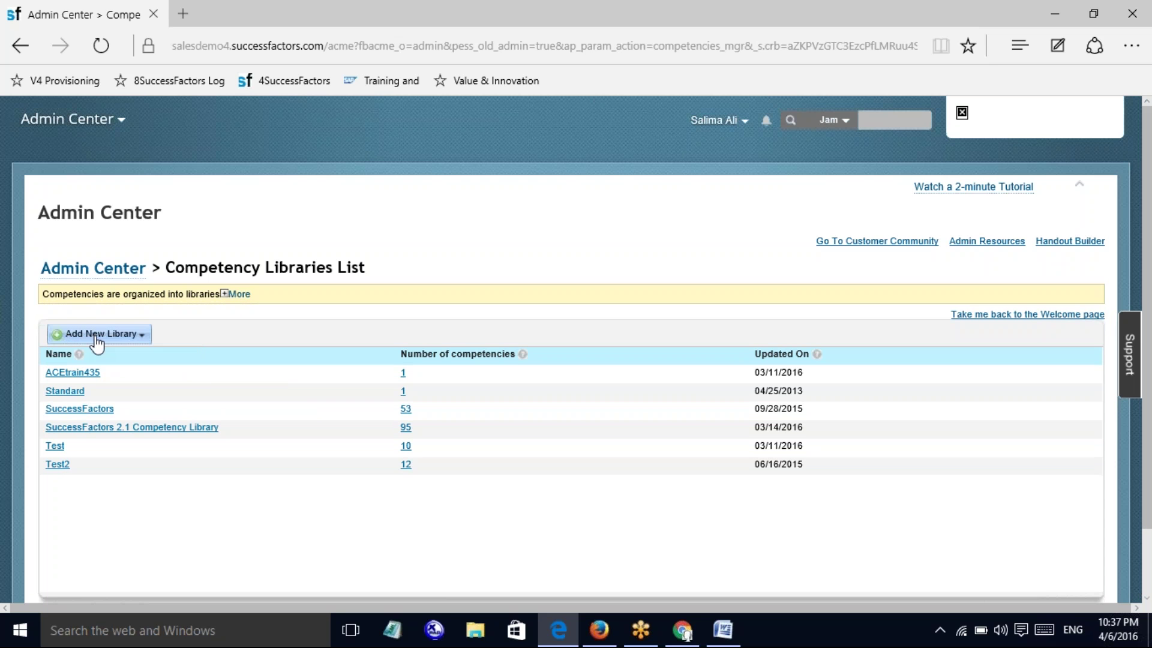
{"action": "left_click", "coordinate": [133, 338]}
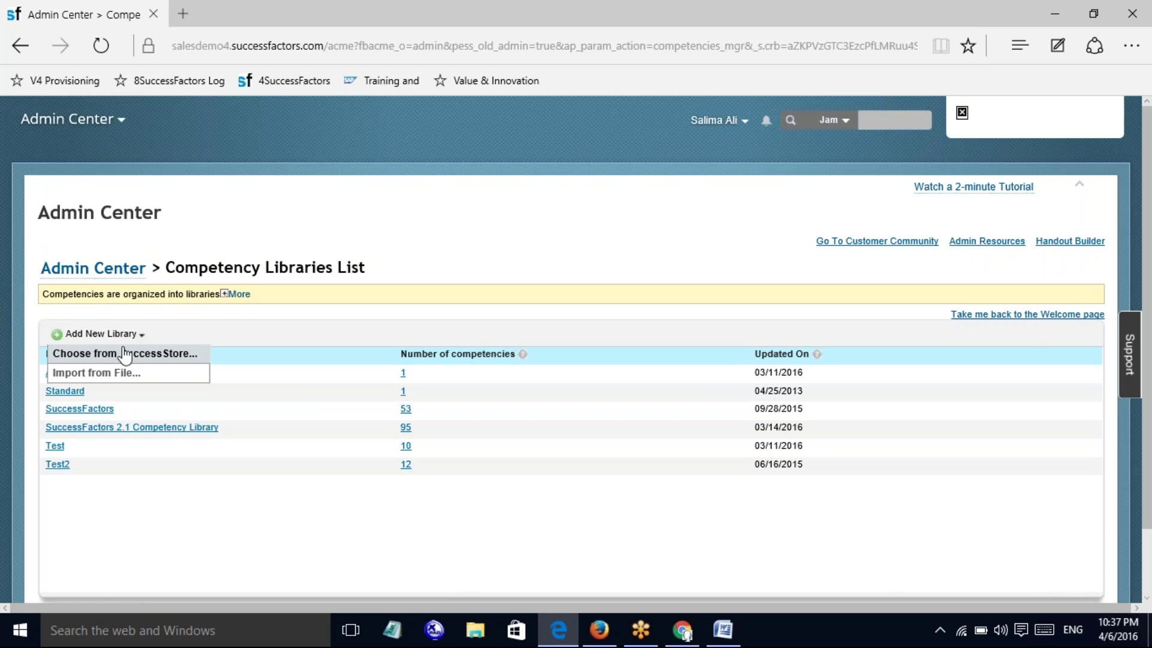
{"action": "left_click", "coordinate": [124, 354]}
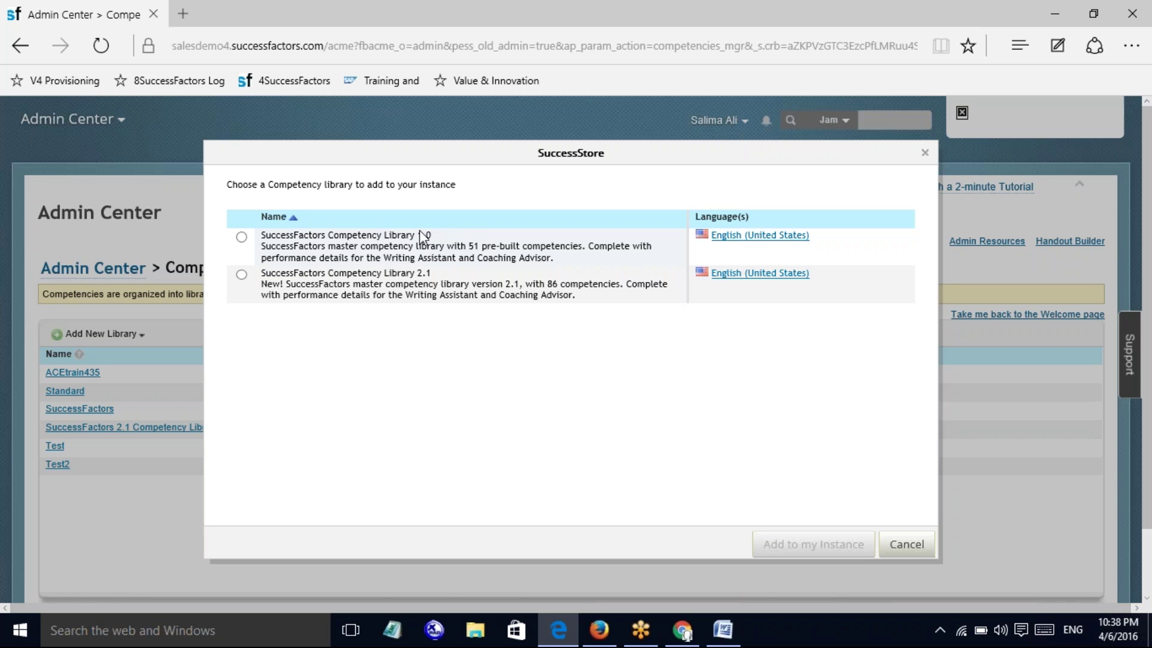
- Try to add SuccessFactors Competency Library 1.0 from the SuccessStore to the instance, dismissing each alert
{"action": "left_click", "coordinate": [242, 276]}
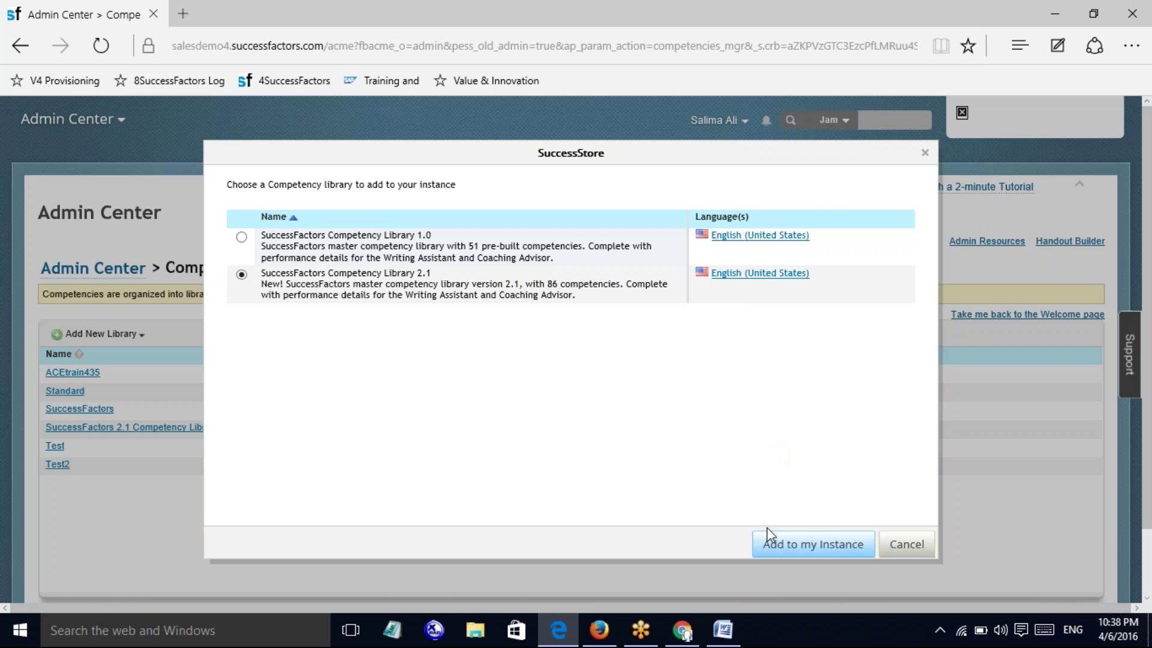
{"action": "left_click", "coordinate": [829, 545]}
{"action": "left_click", "coordinate": [241, 234]}
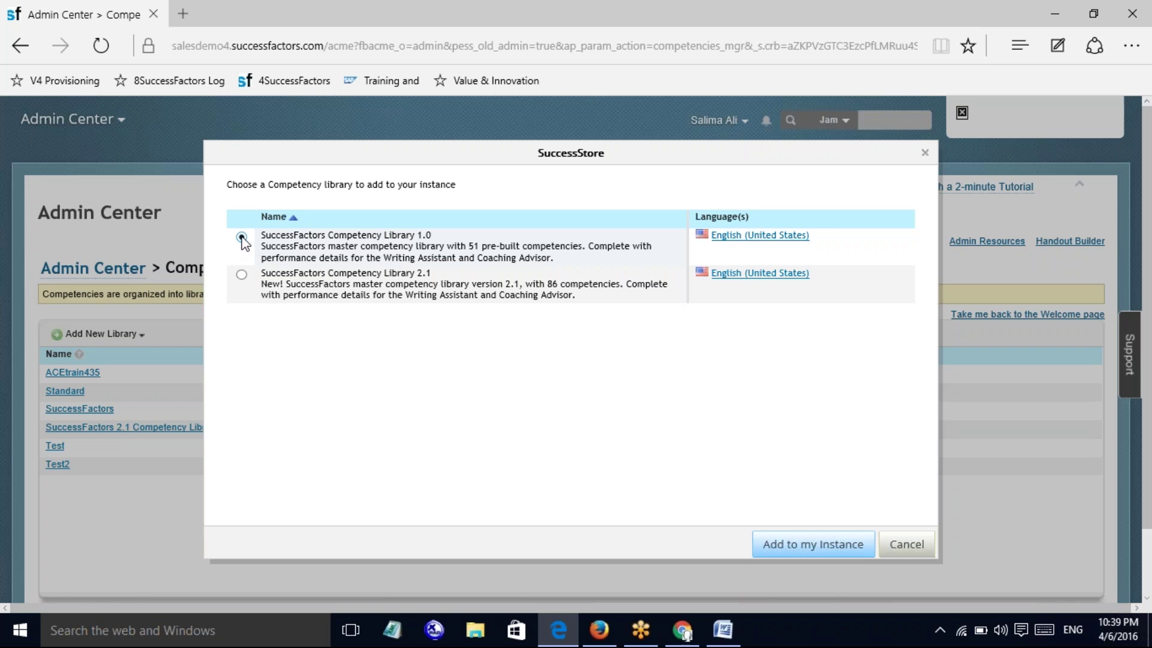
{"action": "left_click", "coordinate": [818, 547]}
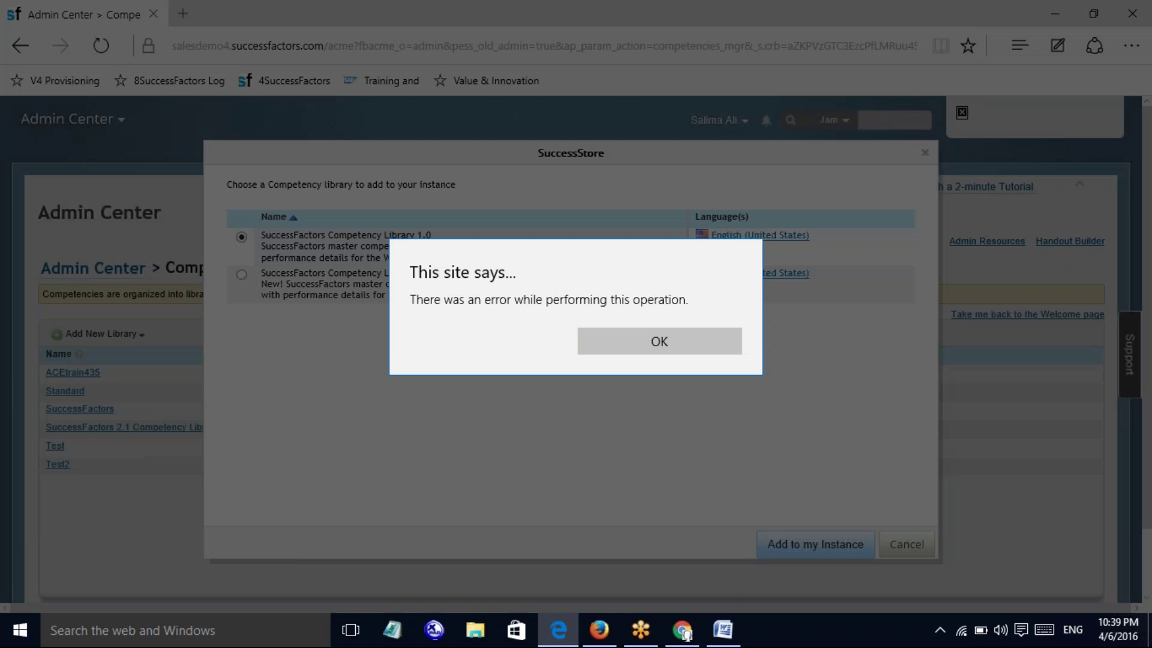
{"action": "left_click", "coordinate": [664, 340]}
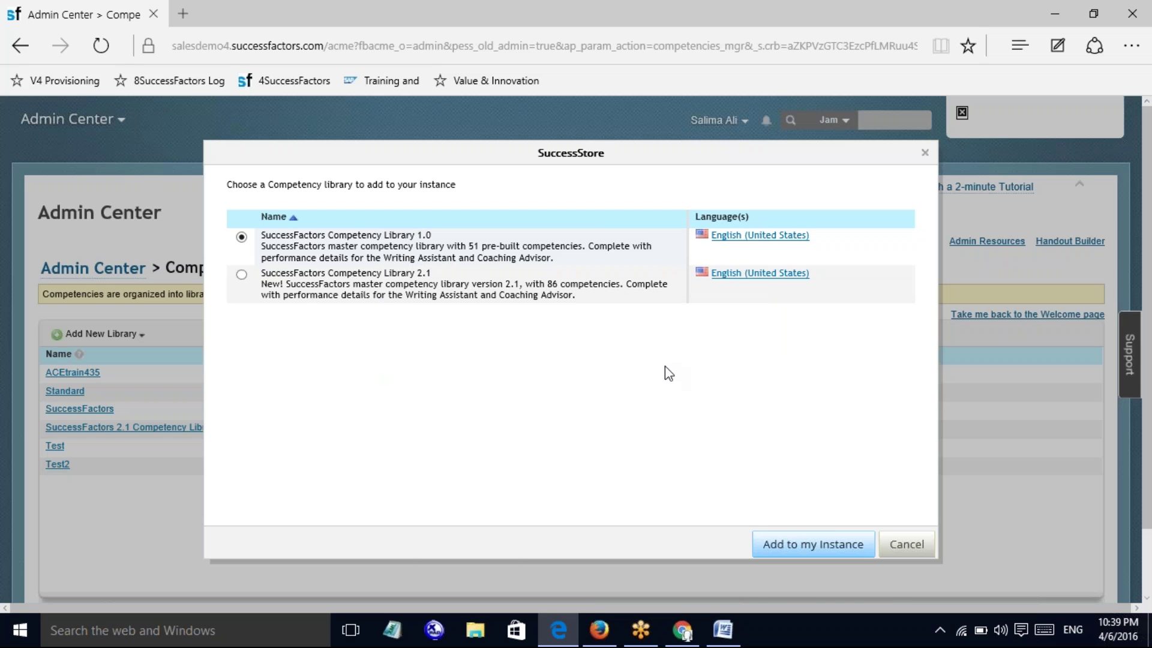
{"action": "left_click", "coordinate": [763, 544]}
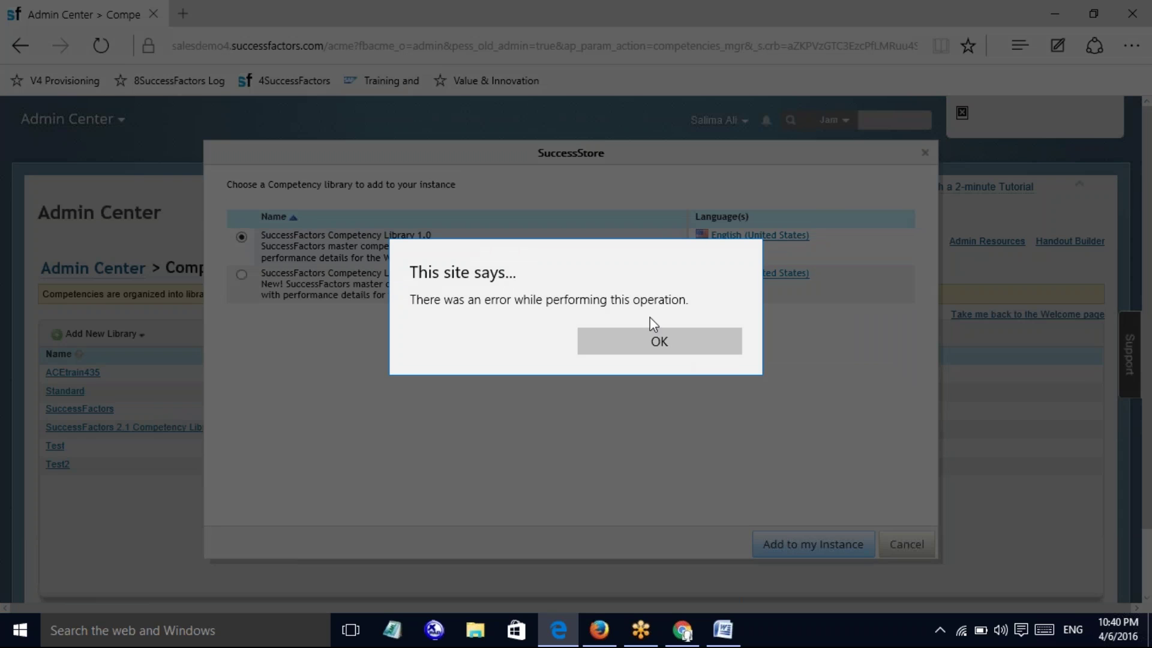
{"action": "left_click", "coordinate": [650, 347]}
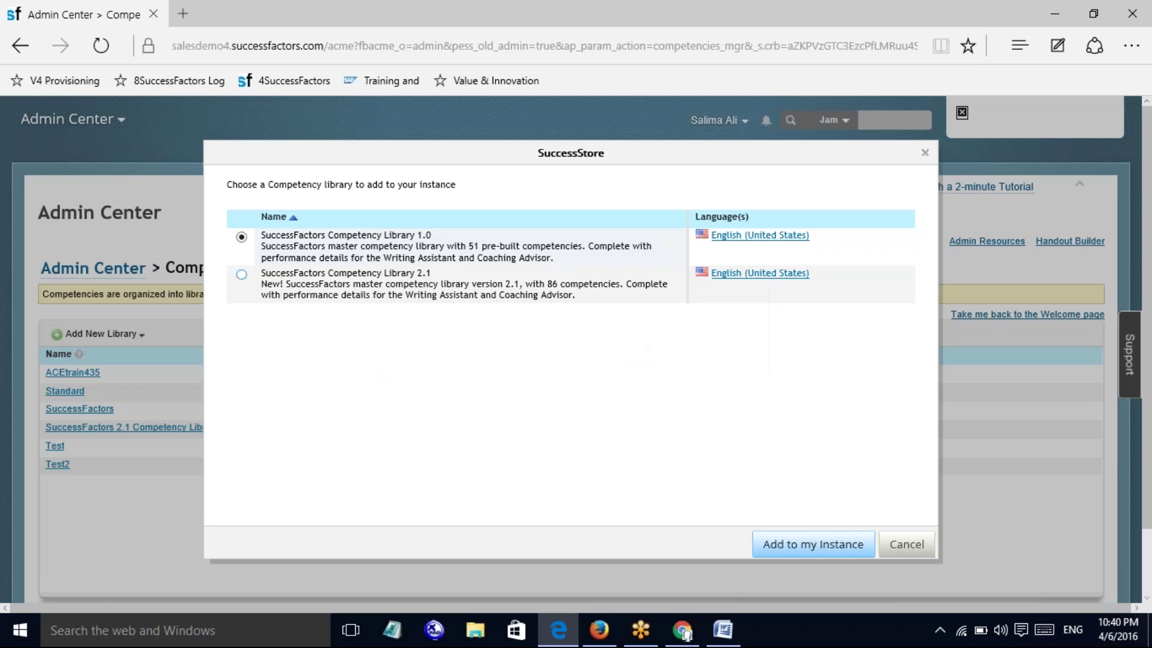
- Add SuccessFactors Competency Library 2.1 from the SuccessStore to the instance
{"action": "left_click", "coordinate": [242, 274]}
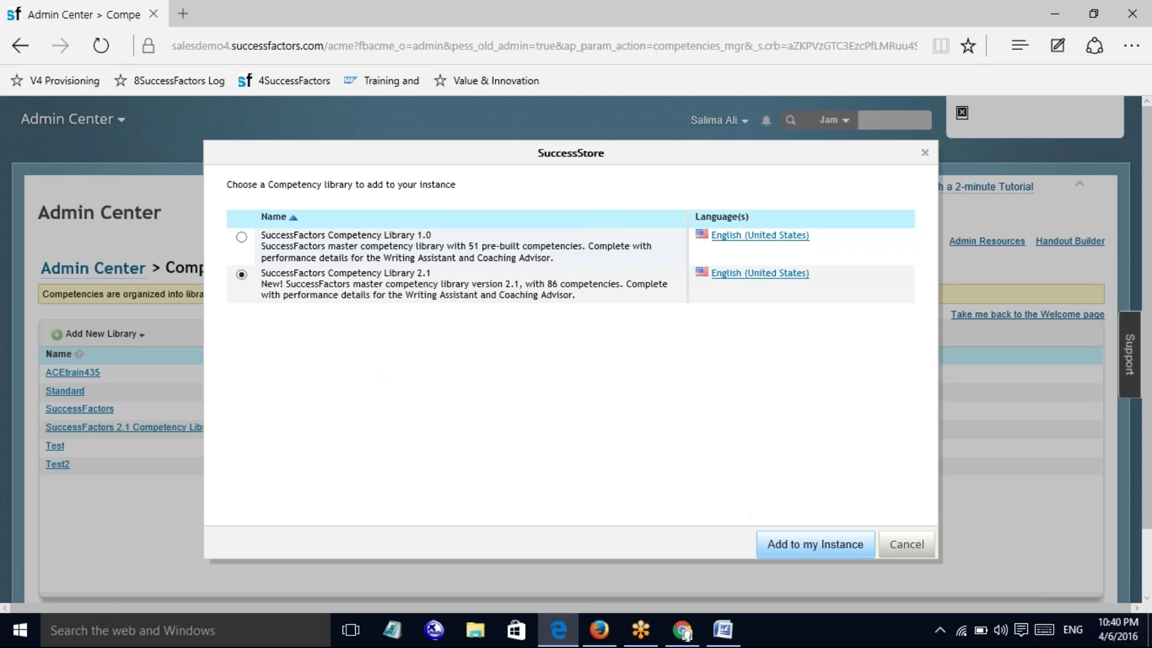
{"action": "left_click", "coordinate": [814, 545]}
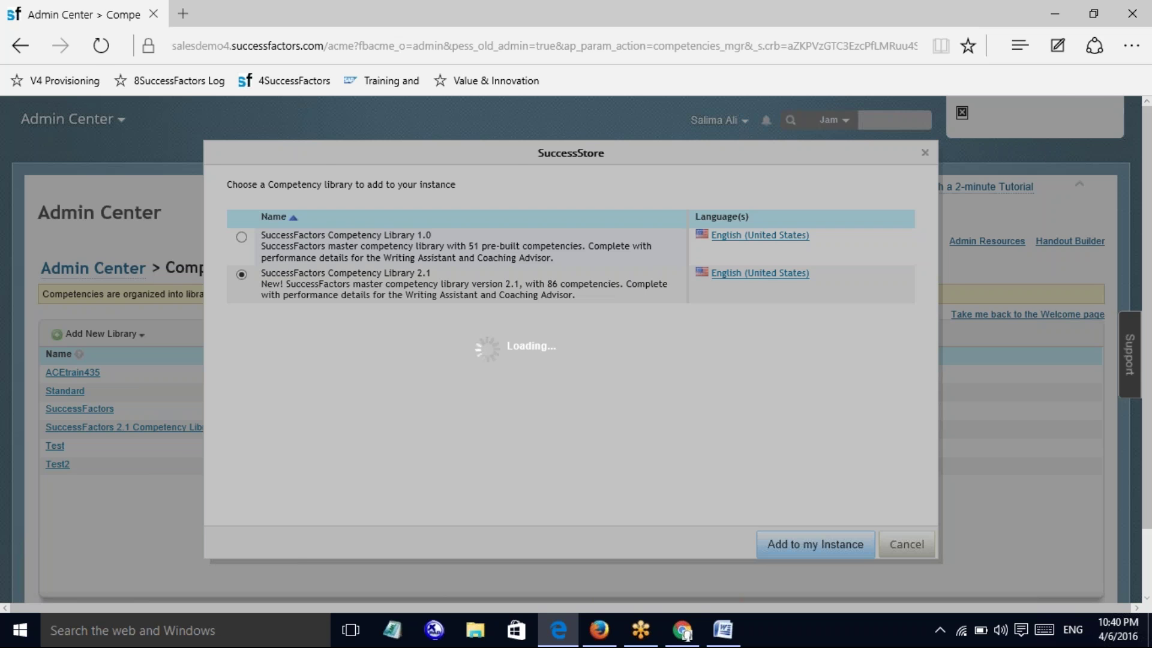
- Switch to Chrome and open the bookmarked SuccessFactors login page in a new tab
{"action": "left_click", "coordinate": [682, 630]}
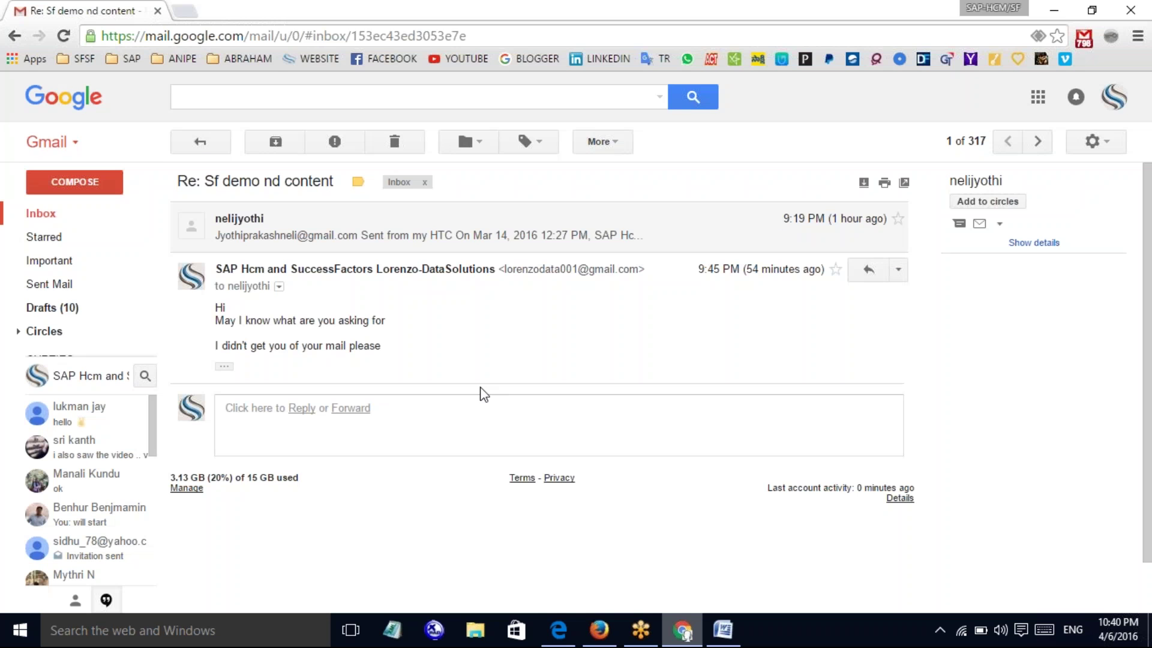
{"action": "left_click", "coordinate": [189, 11]}
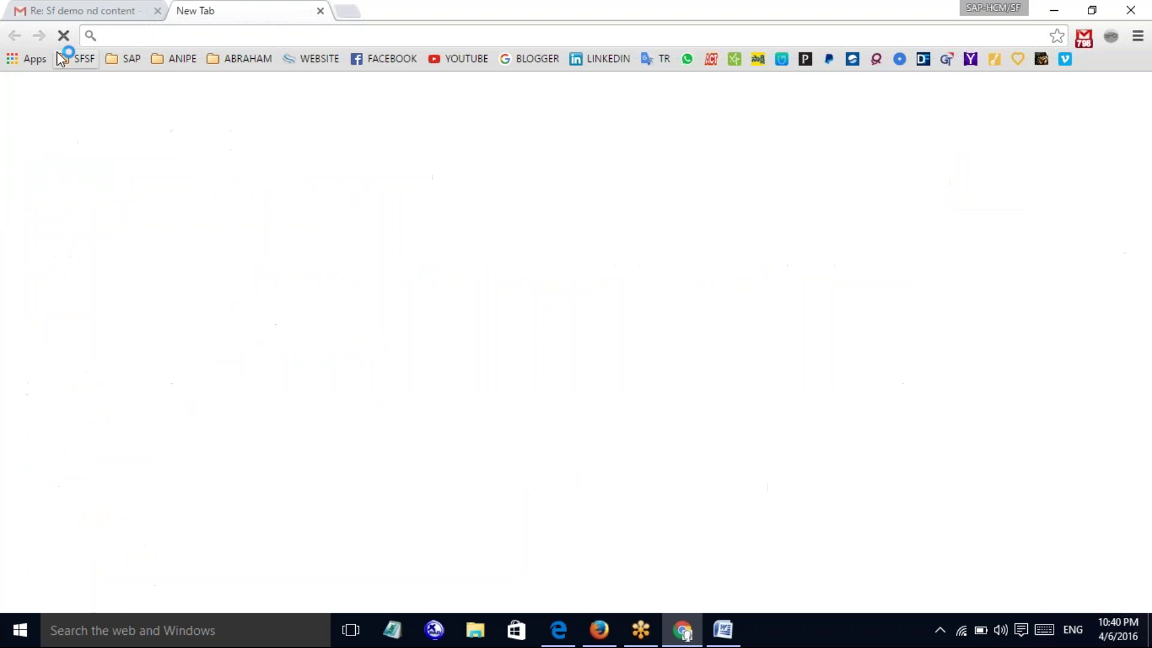
{"action": "left_click", "coordinate": [76, 58]}
{"action": "left_click", "coordinate": [96, 81]}
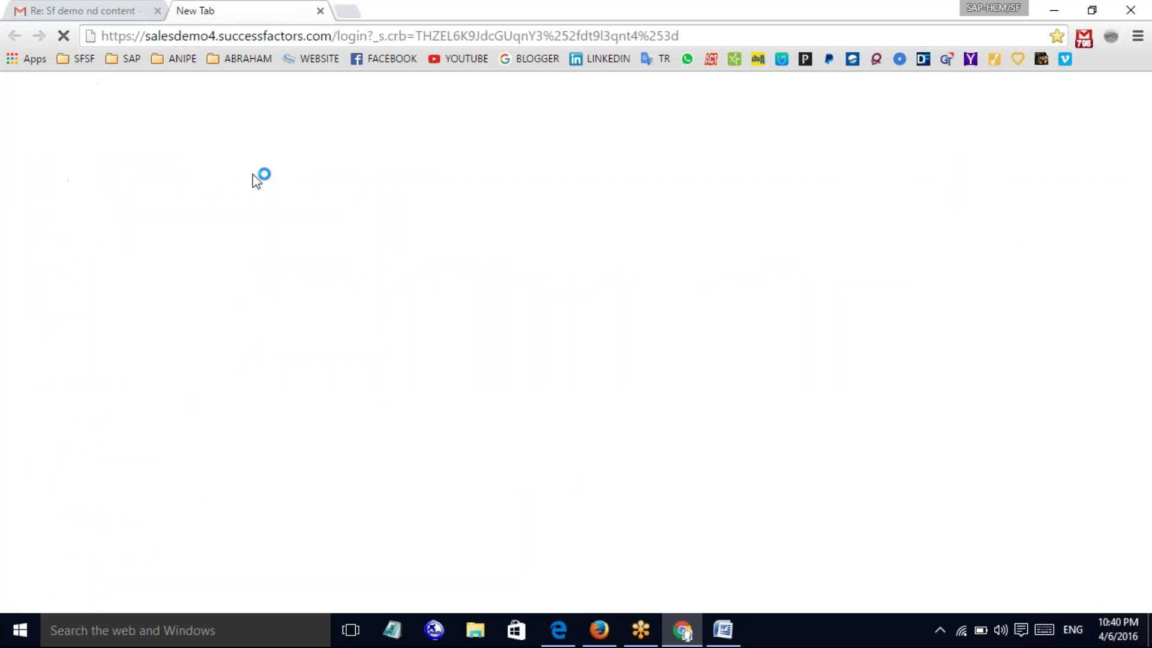
- Return to Edge and open the SuccessFactors 2.1 Competency Library from the libraries list
{"action": "left_click", "coordinate": [564, 630]}
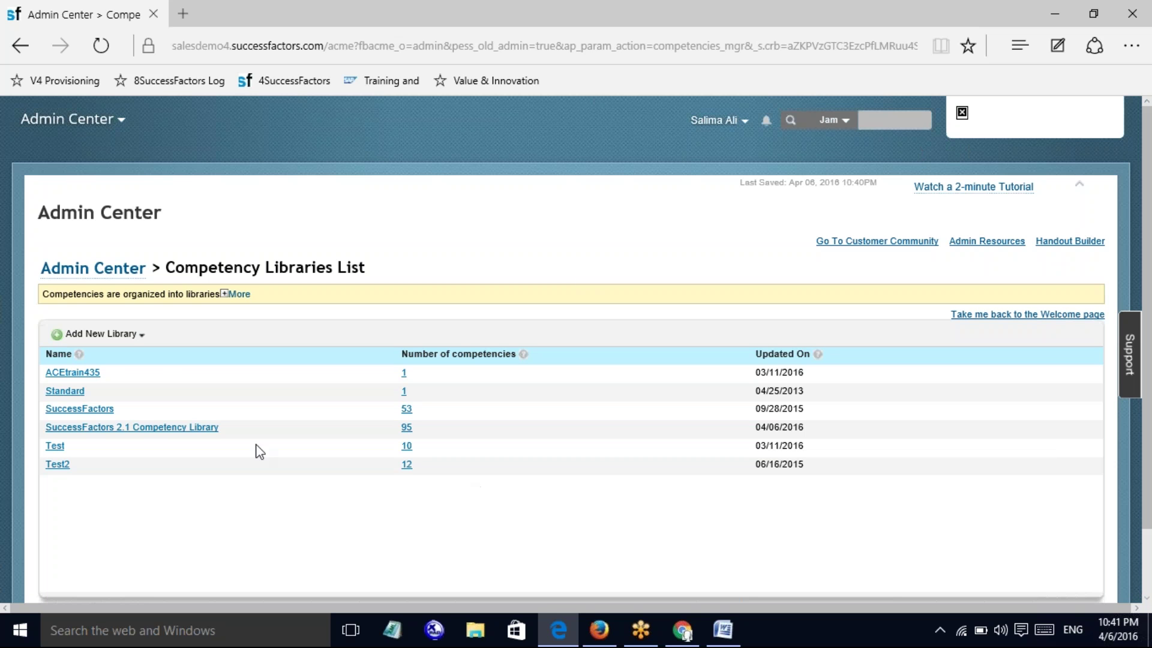
{"action": "left_click", "coordinate": [151, 429]}
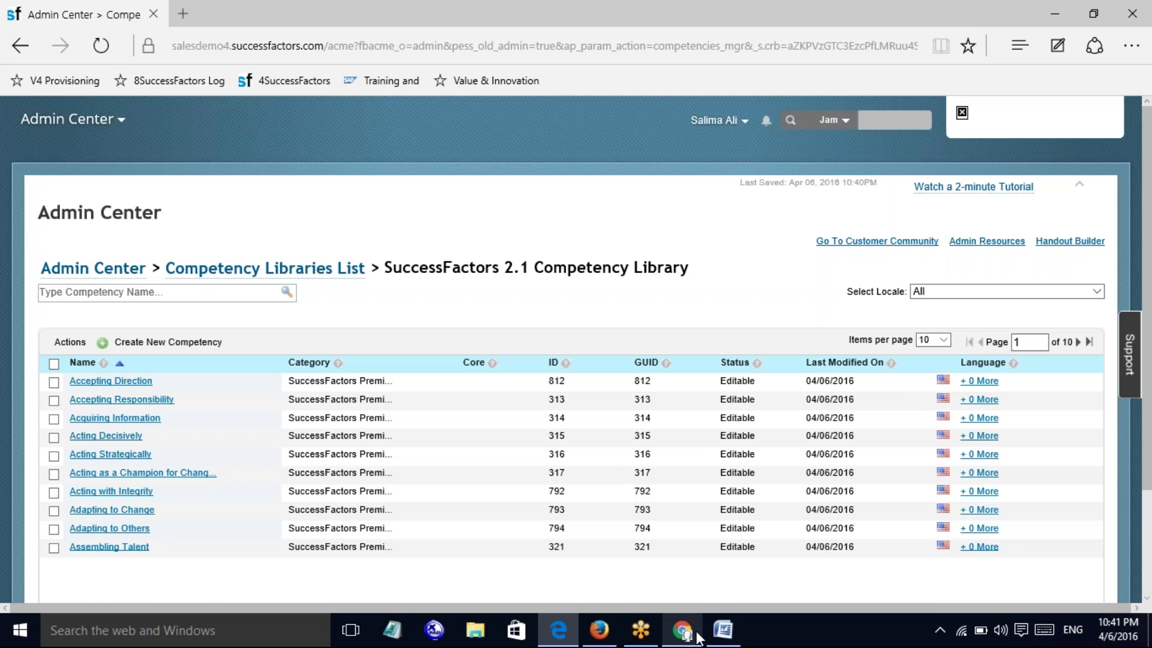
- Switch to Word and add the line "Working with competencies?" below the existing notes, leaving a blank line between
{"action": "left_click", "coordinate": [723, 632]}
{"action": "key", "text": "Return"}
{"action": "key", "text": "Return"}
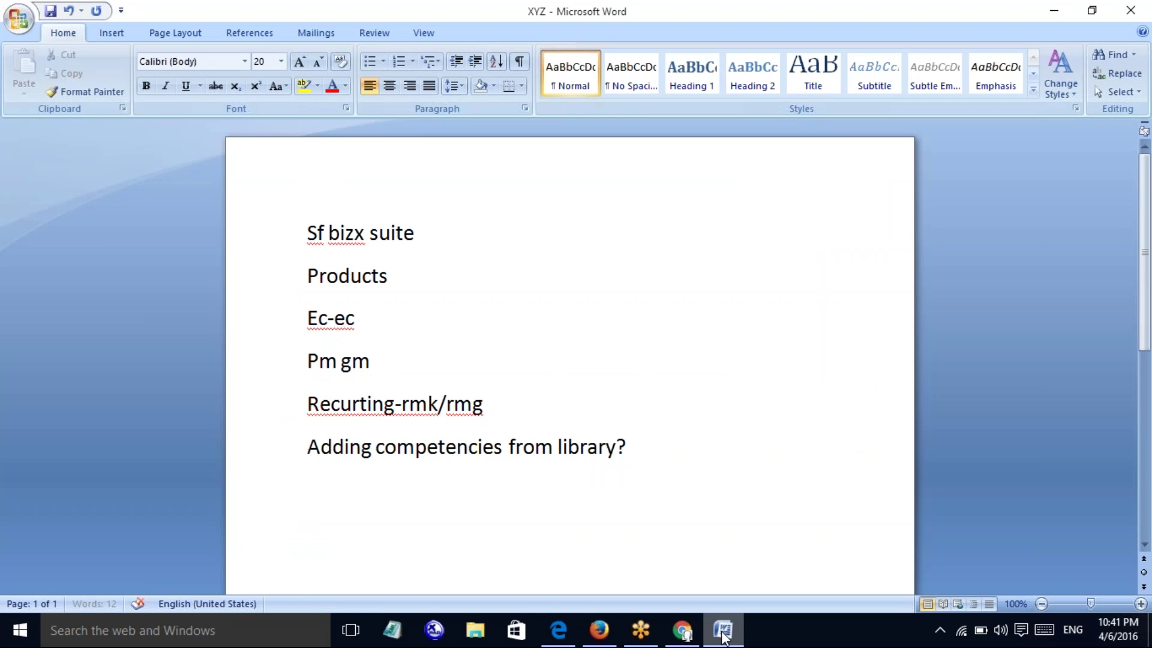
{"action": "type", "text": "working w"}
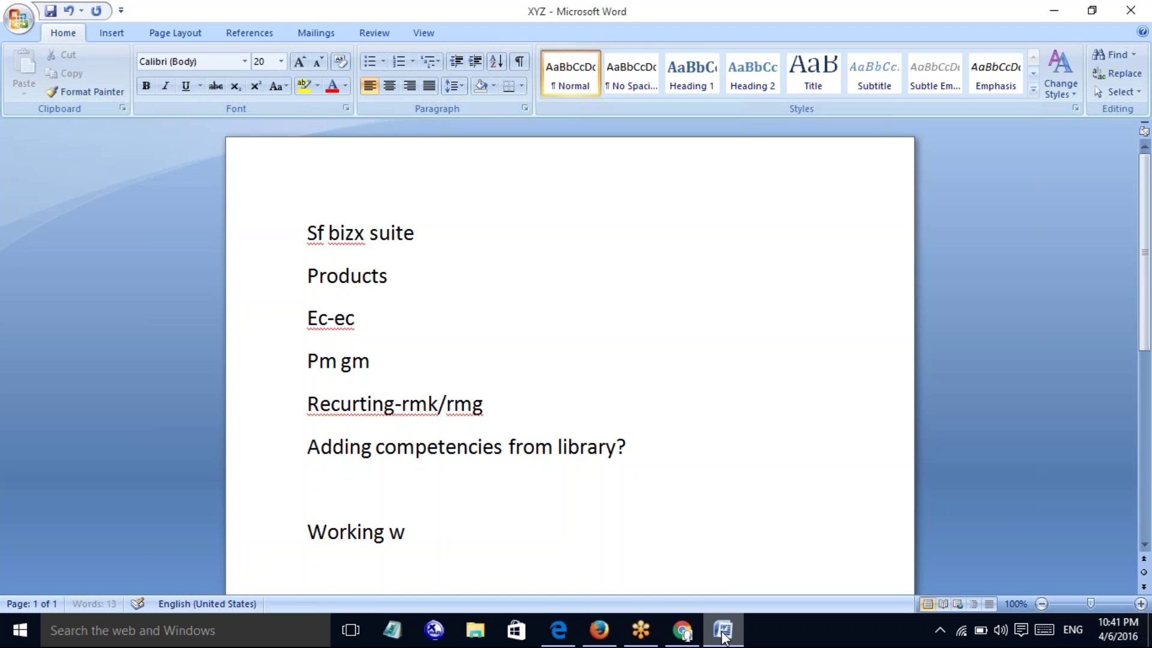
{"action": "type", "text": "ith comp"}
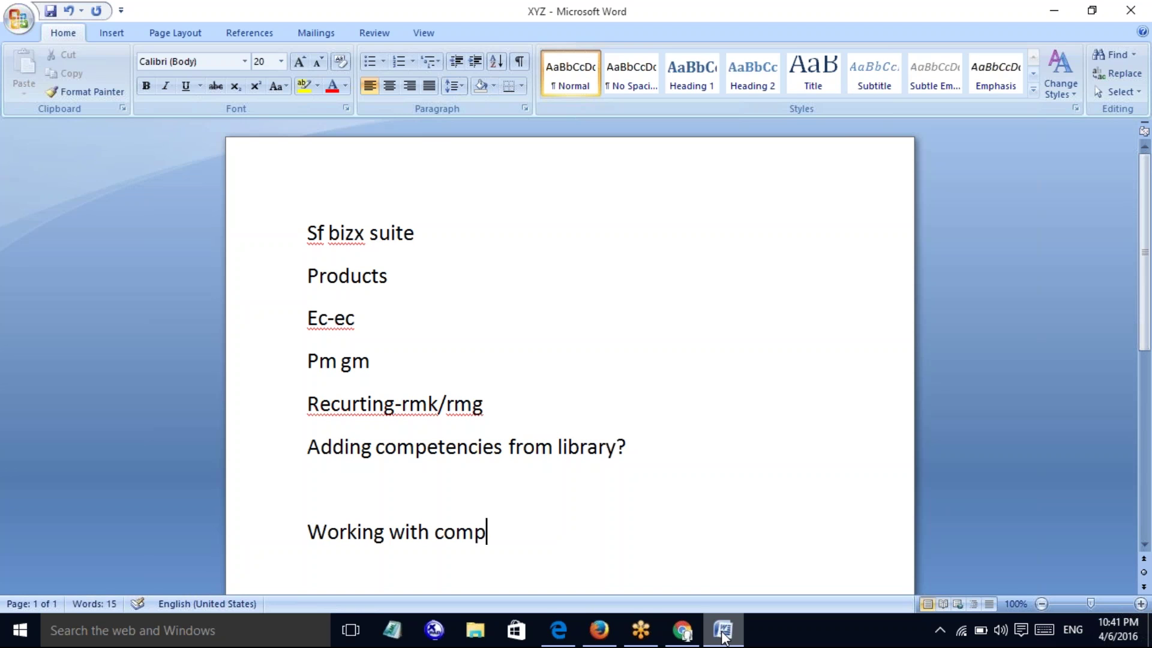
{"action": "type", "text": "etencies?"}
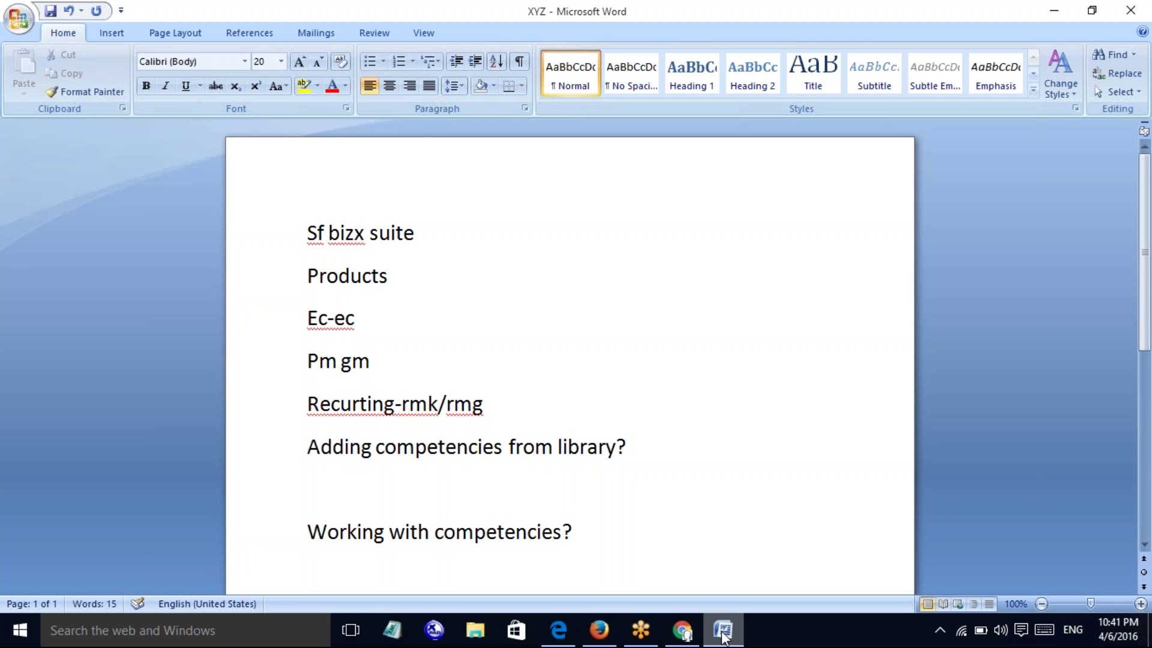
{"action": "key", "text": "Return"}
- Return to Edge and open the Accepting Direction competency to view its details
{"action": "left_click", "coordinate": [532, 633]}
{"action": "left_click", "coordinate": [566, 628]}
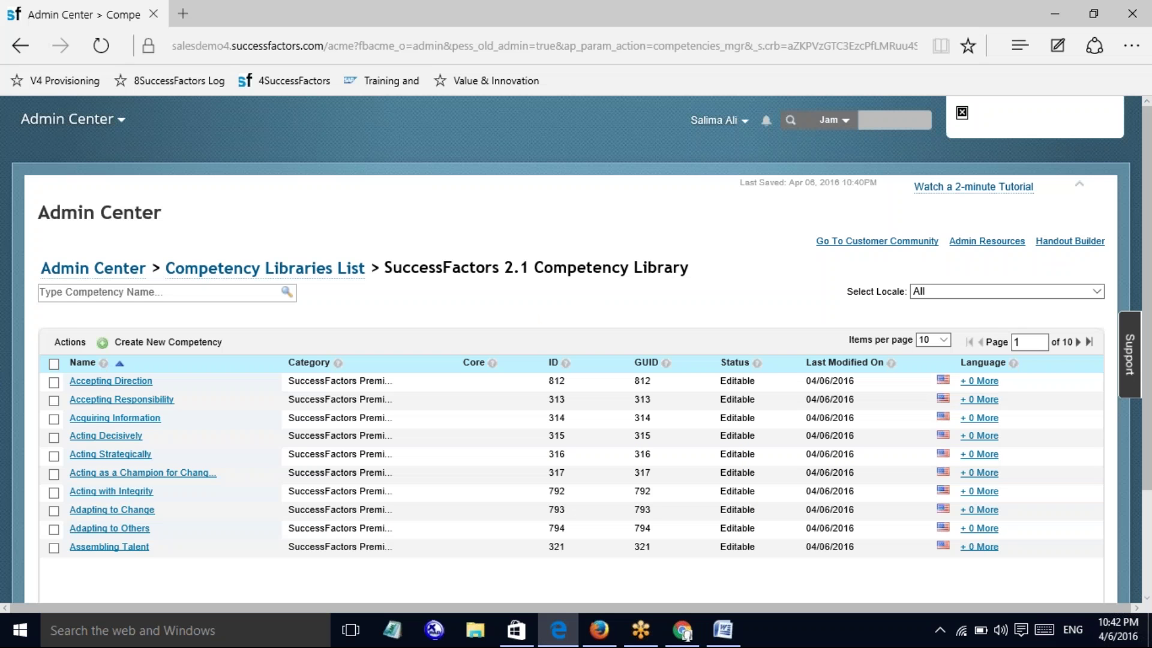
{"action": "left_click", "coordinate": [138, 383]}
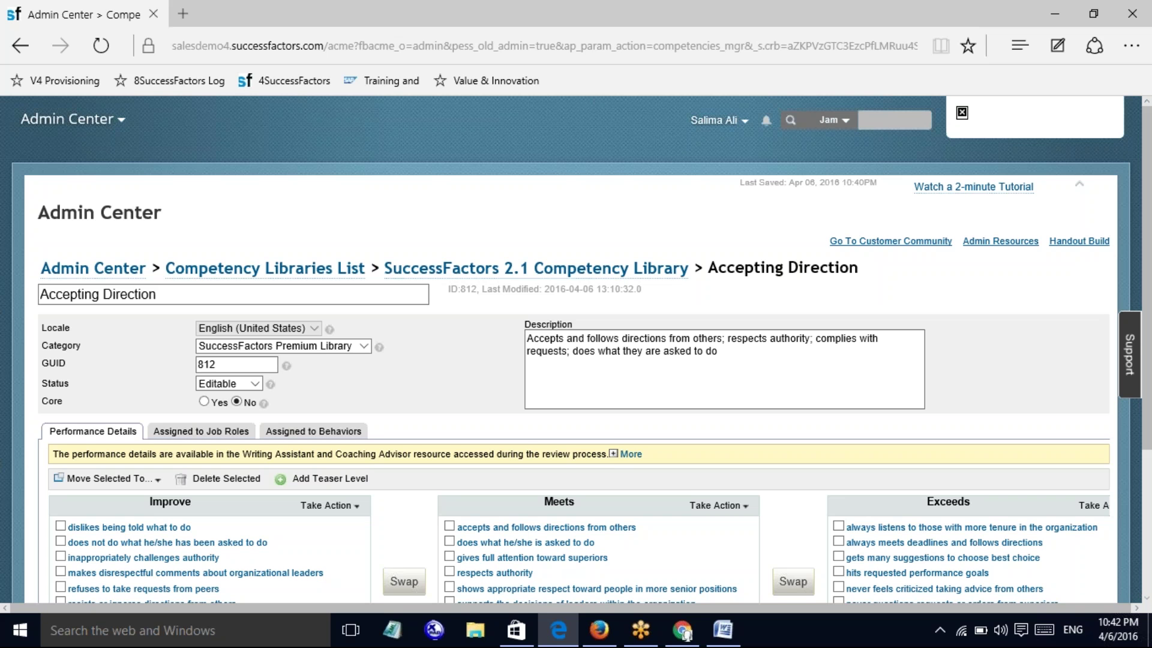
{"action": "left_click_drag", "start_coordinate": [1149, 162], "coordinate": [1149, 237]}
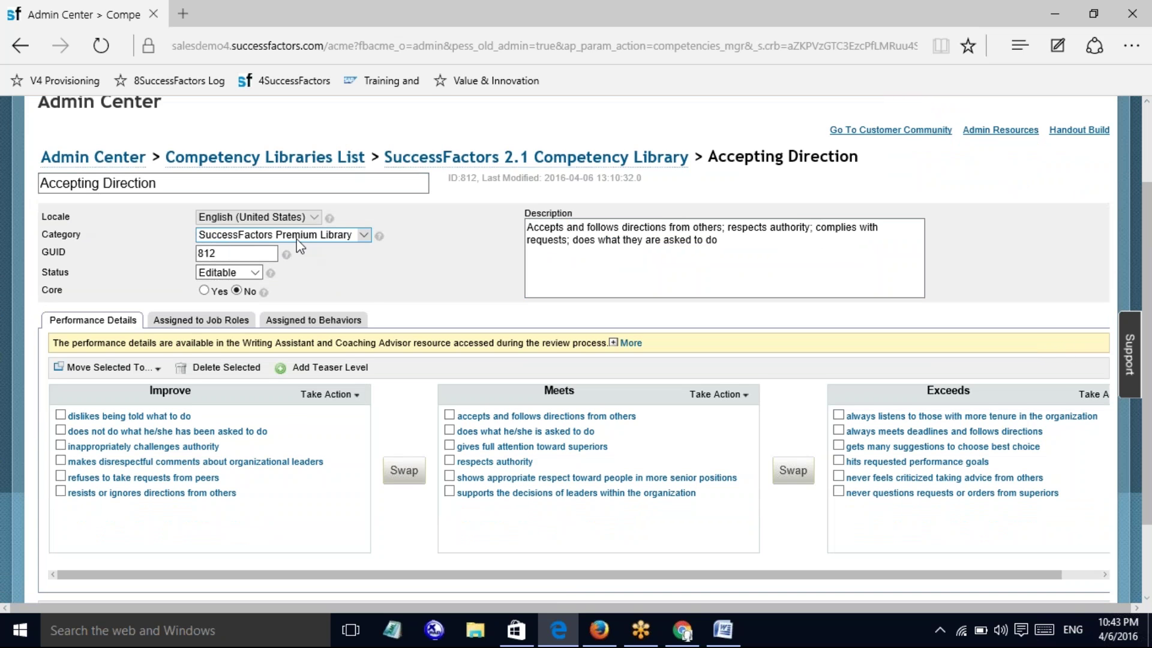
- Look over the category options and the Add New Category form for Accepting Direction, and cancel without adding one
{"action": "left_click", "coordinate": [364, 235]}
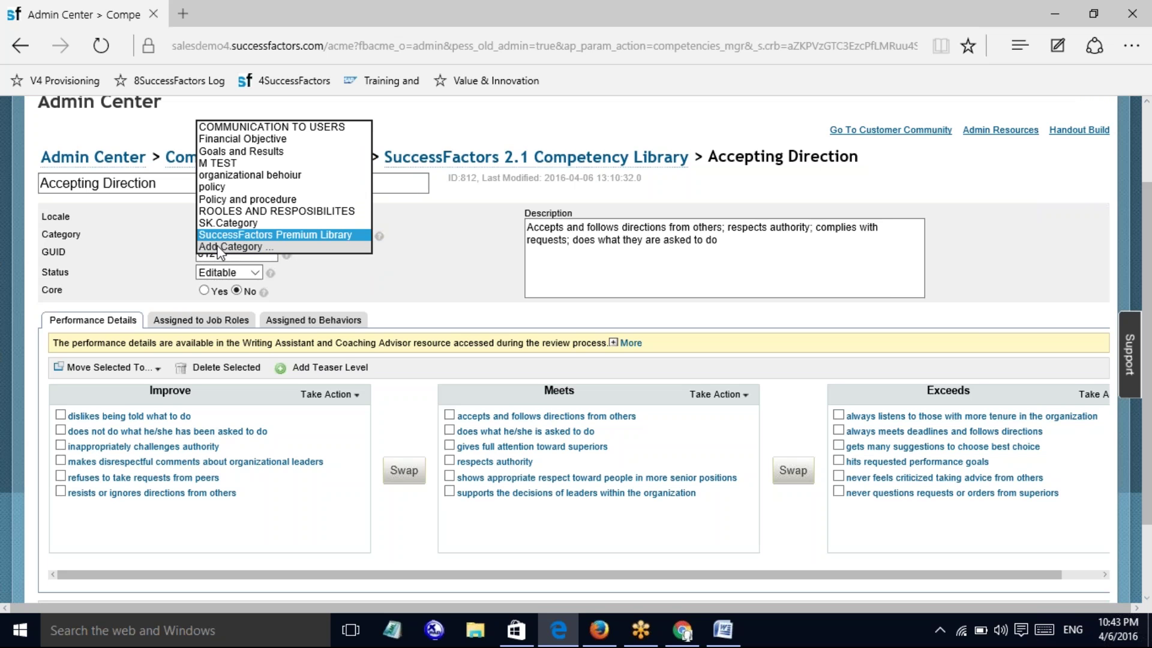
{"action": "left_click", "coordinate": [219, 247]}
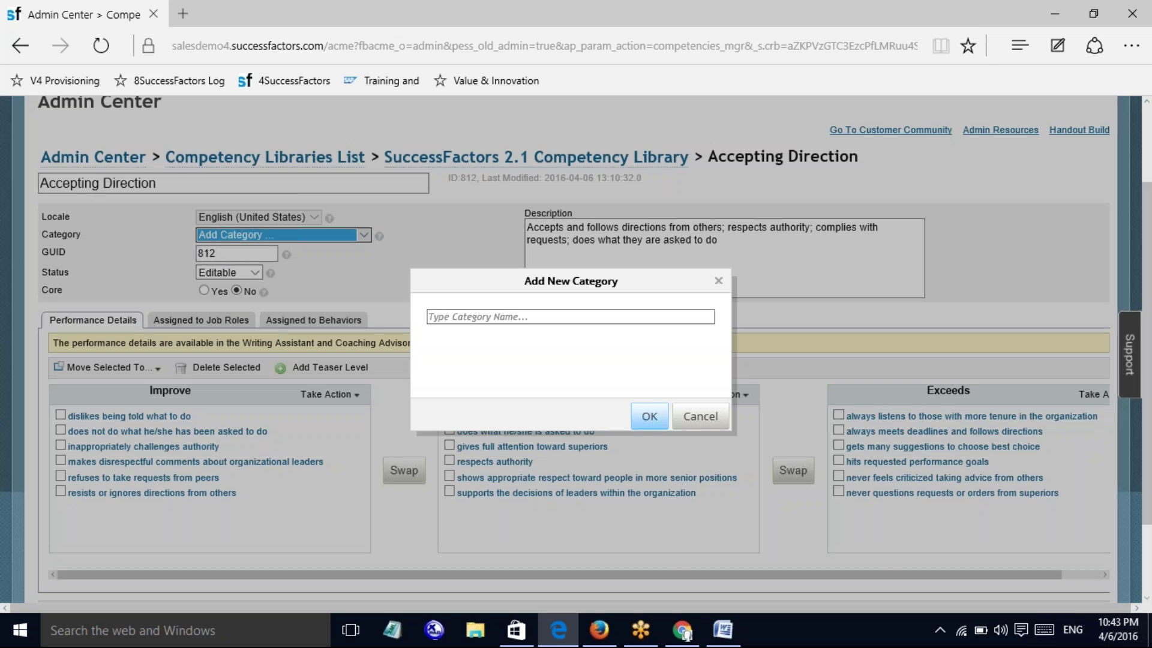
{"action": "left_click", "coordinate": [701, 416]}
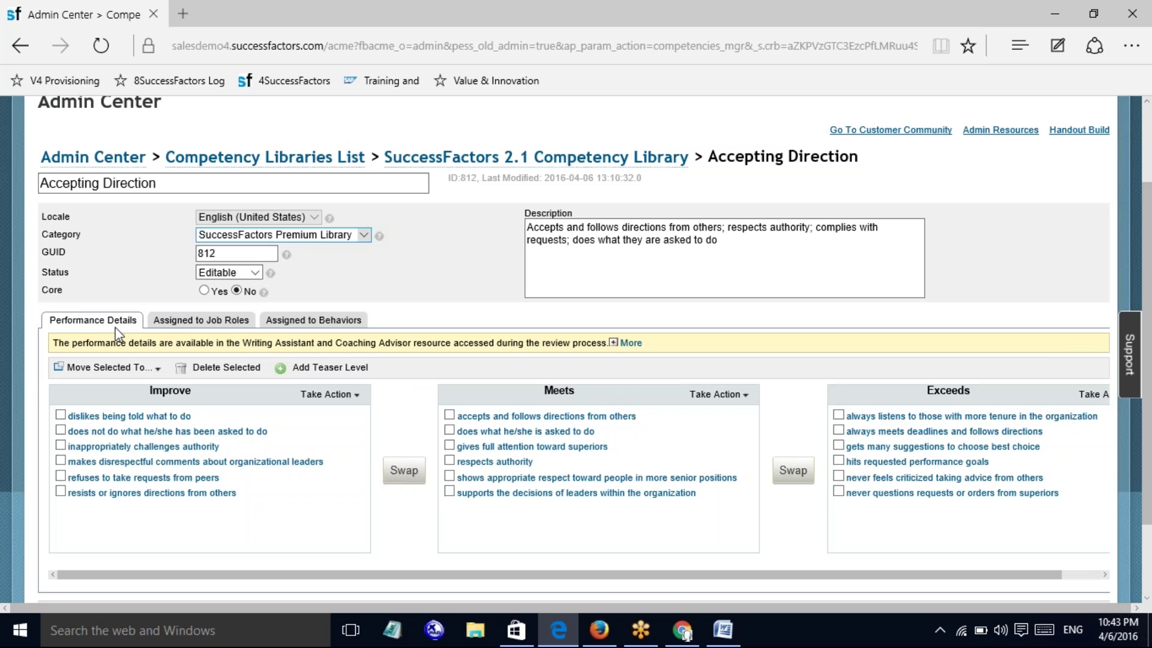
- Review the competency's job role assignments, behaviors and performance details, including the actions offered for the Improve level
{"action": "left_click", "coordinate": [159, 328]}
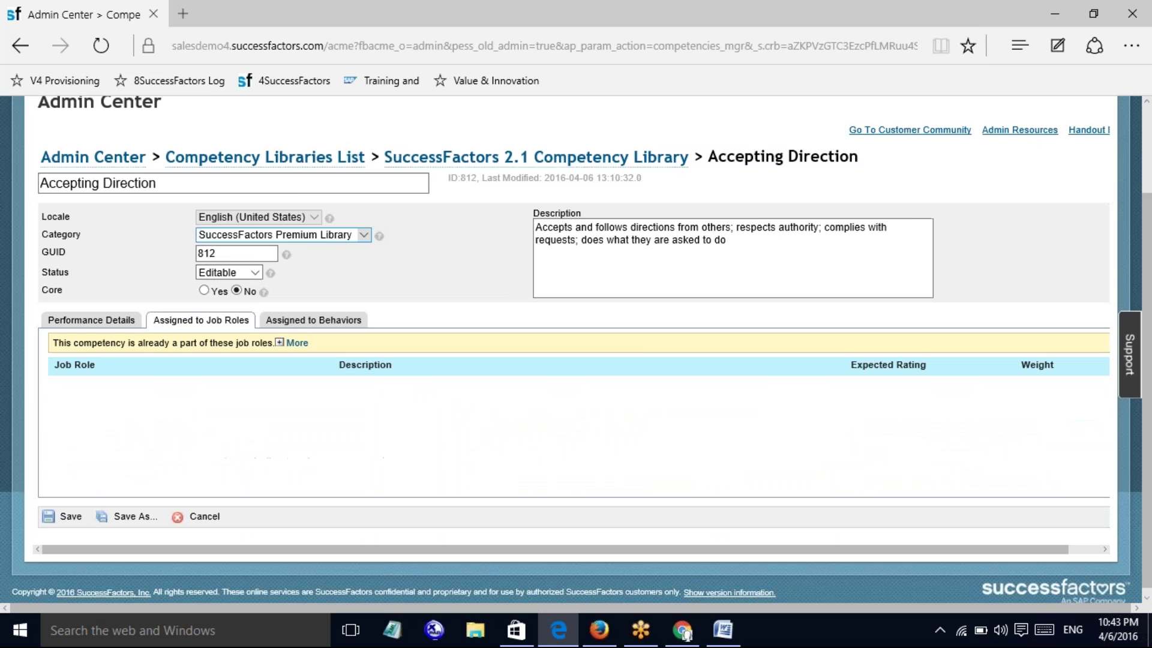
{"action": "left_click", "coordinate": [322, 329]}
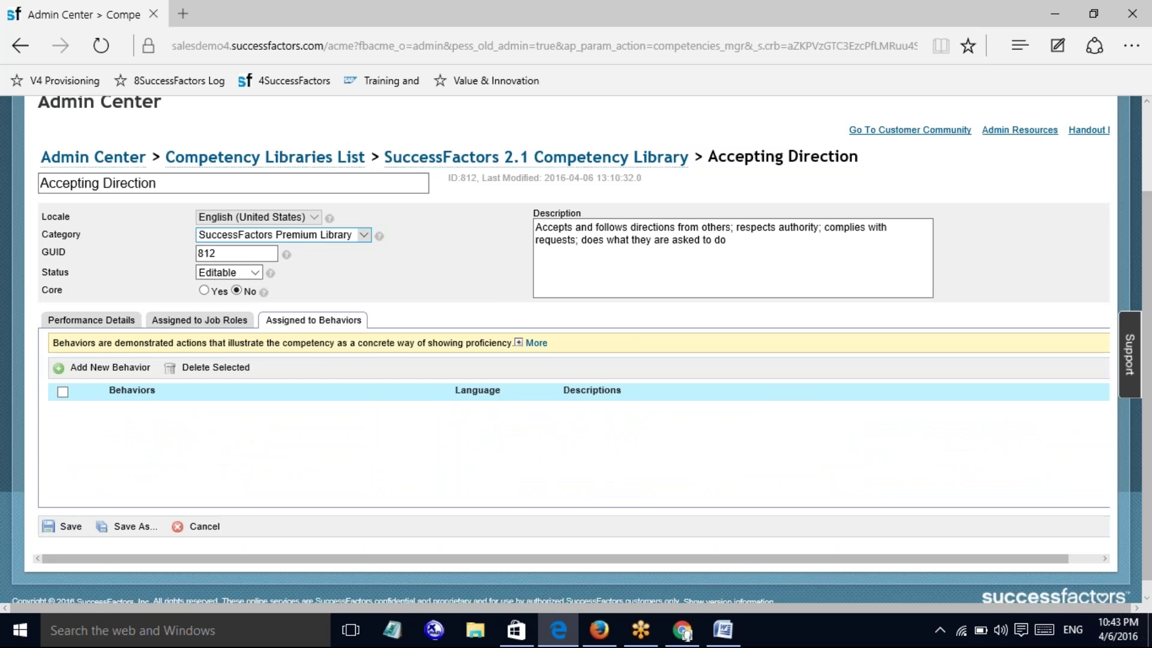
{"action": "left_click", "coordinate": [120, 321]}
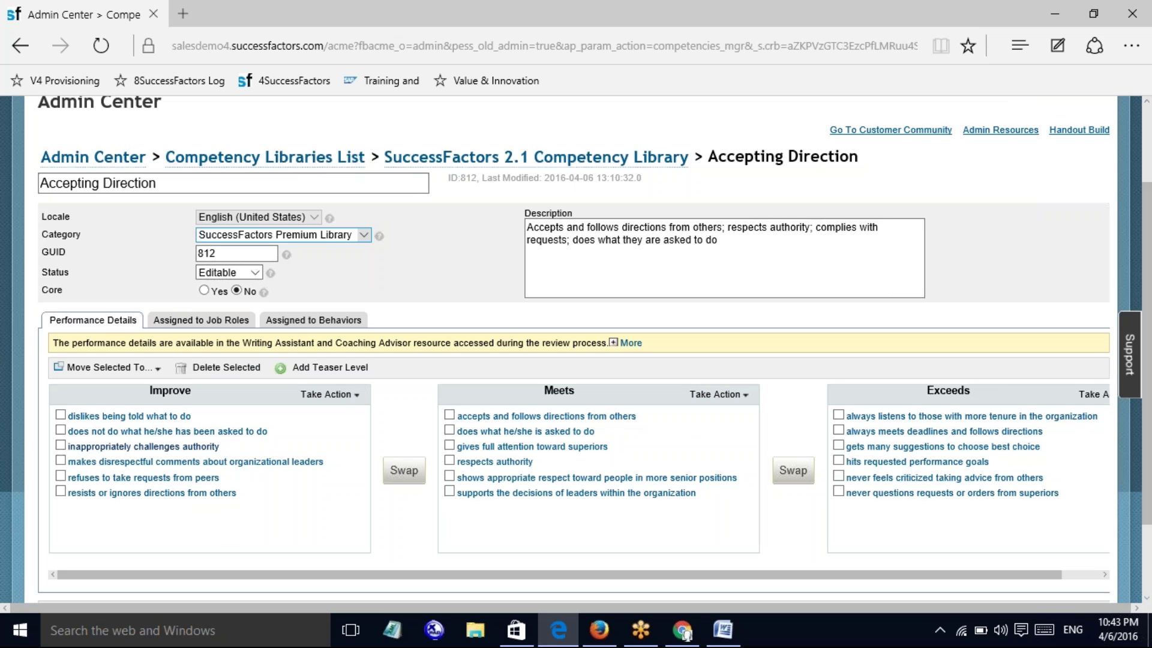
{"action": "left_click", "coordinate": [345, 402]}
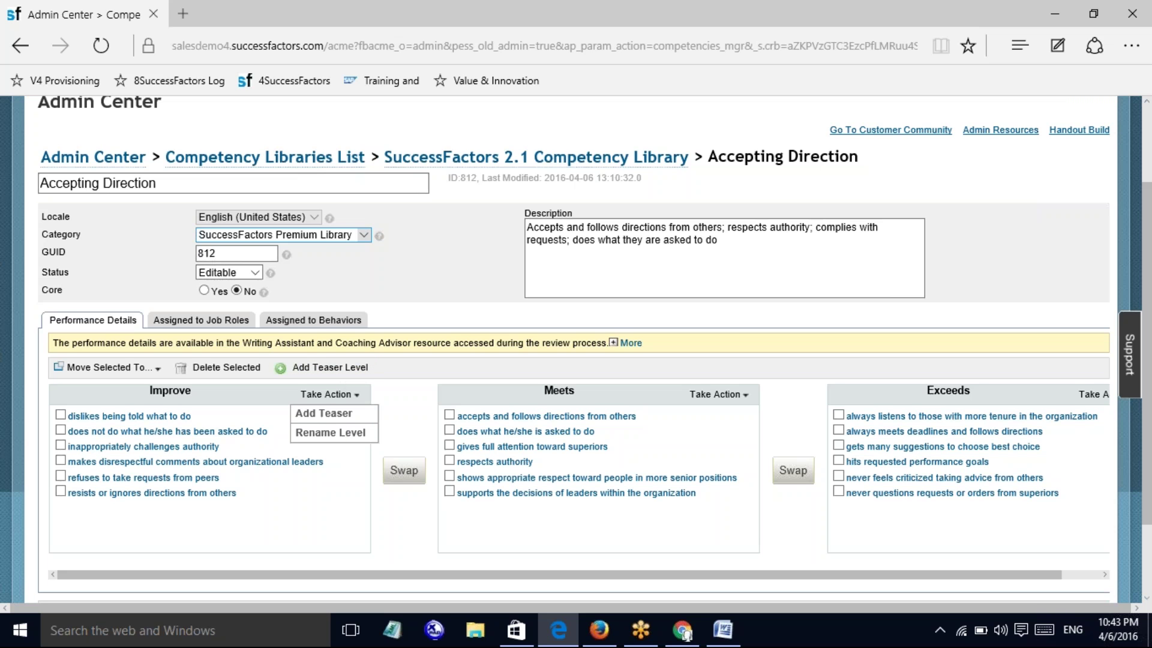
{"action": "left_click", "coordinate": [344, 436]}
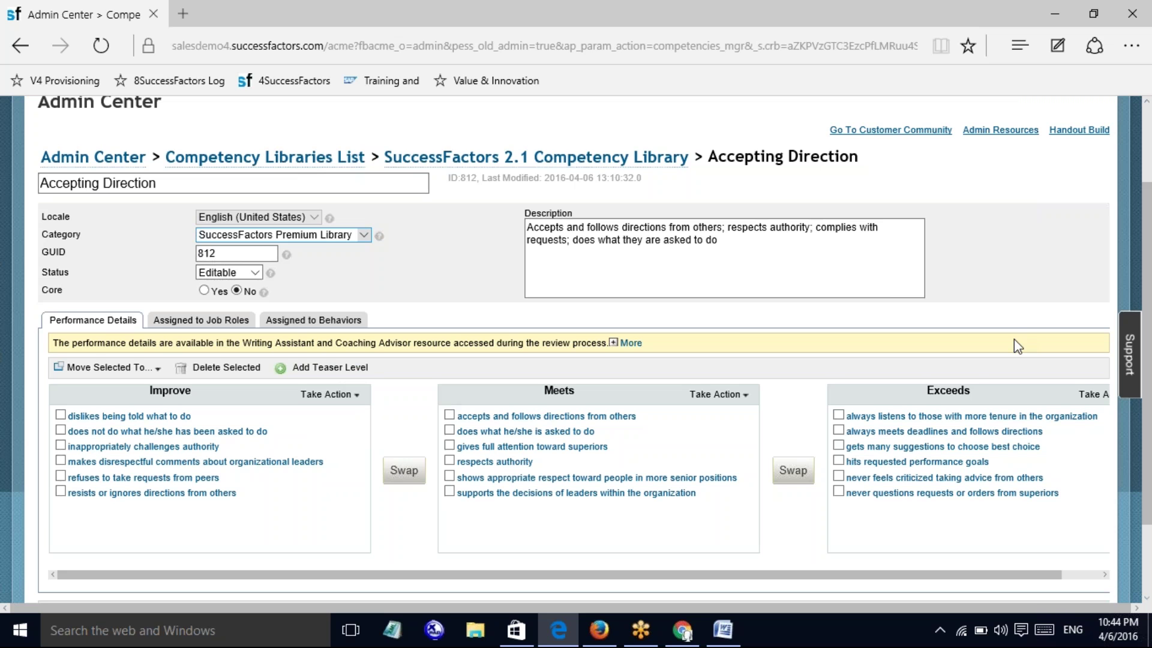
- Log out of SuccessFactors, leaving the competency page without saving the pending changes
{"action": "left_click_drag", "start_coordinate": [1148, 348], "coordinate": [1148, 238]}
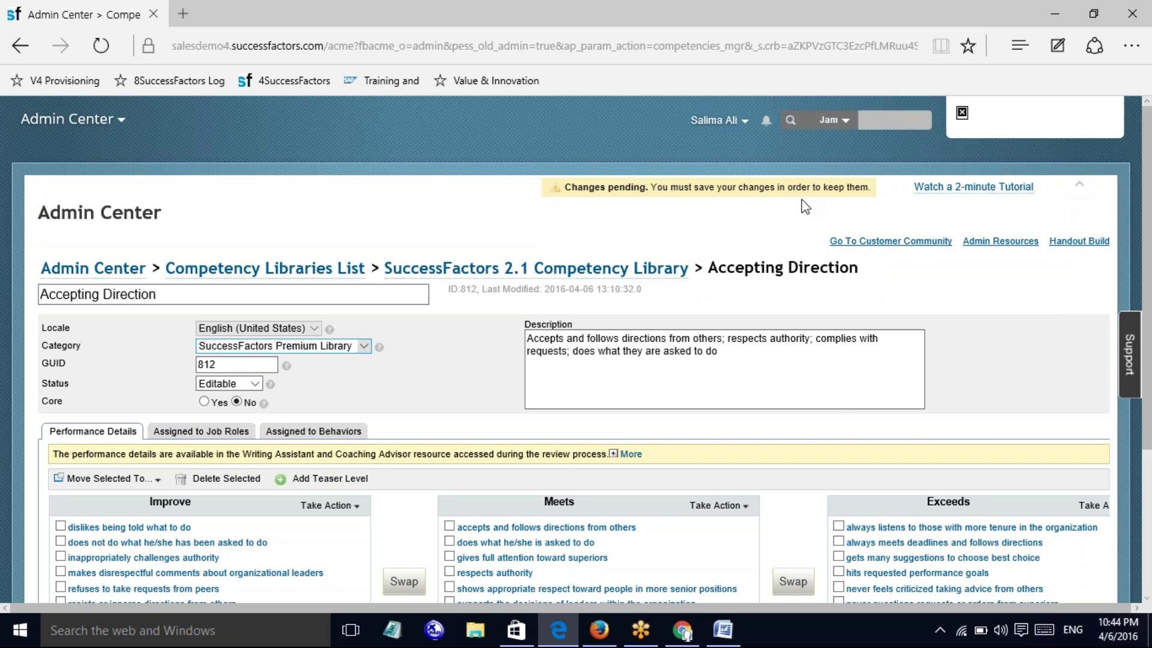
{"action": "scroll", "coordinate": [1148, 336], "scroll_direction": "down", "scroll_amount": 3}
{"action": "scroll", "coordinate": [761, 150], "scroll_direction": "up", "scroll_amount": 3}
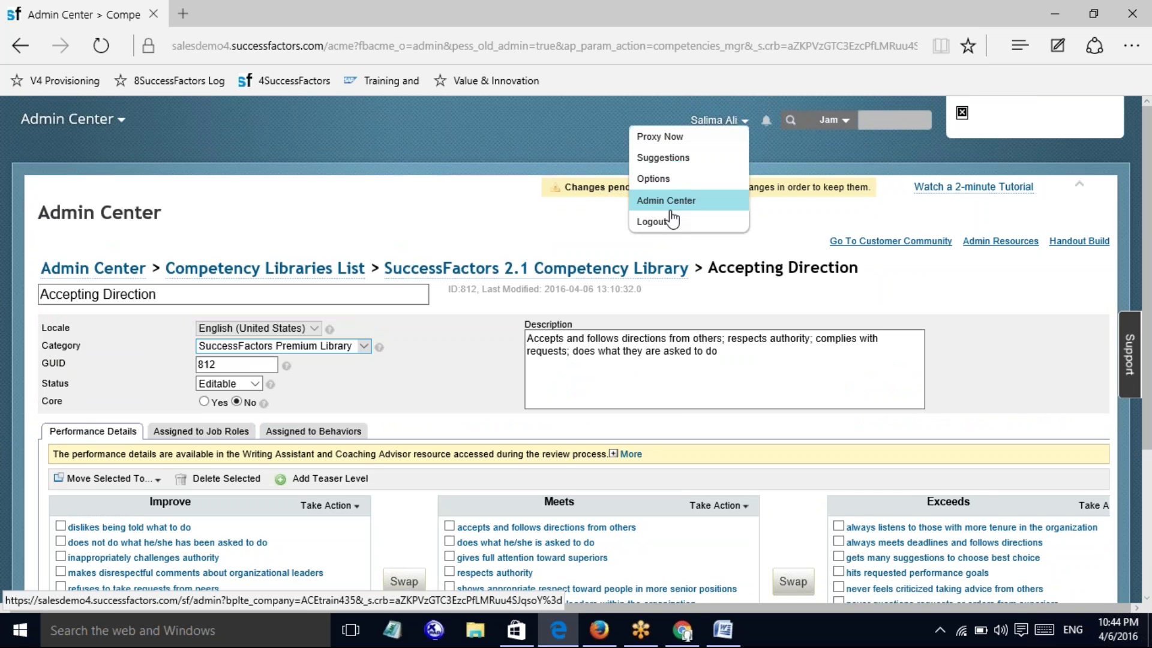
{"action": "left_click", "coordinate": [741, 222]}
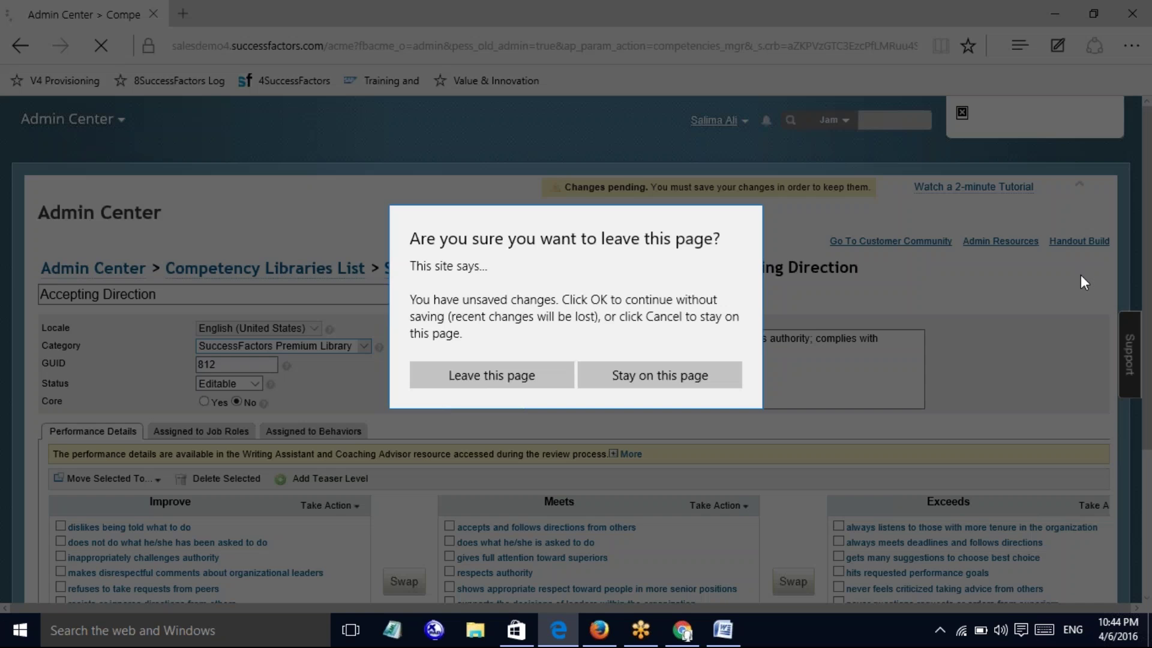
{"action": "left_click", "coordinate": [507, 382]}
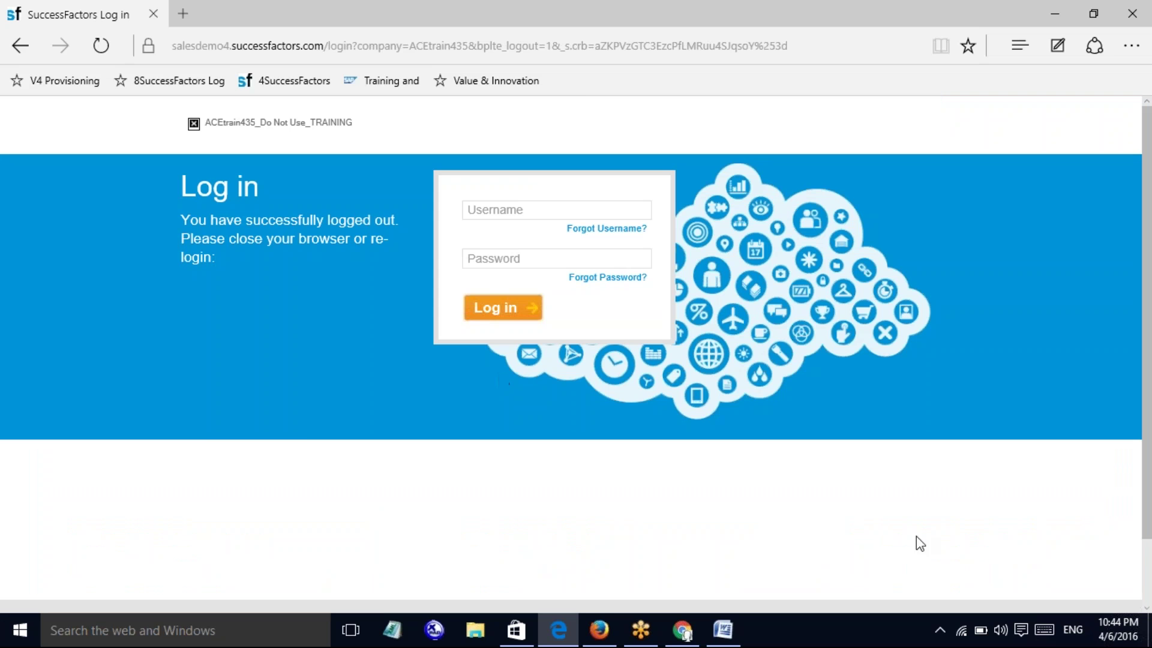
- Switch to Word and close the XYZ document without saving the changes
{"action": "left_click", "coordinate": [723, 630]}
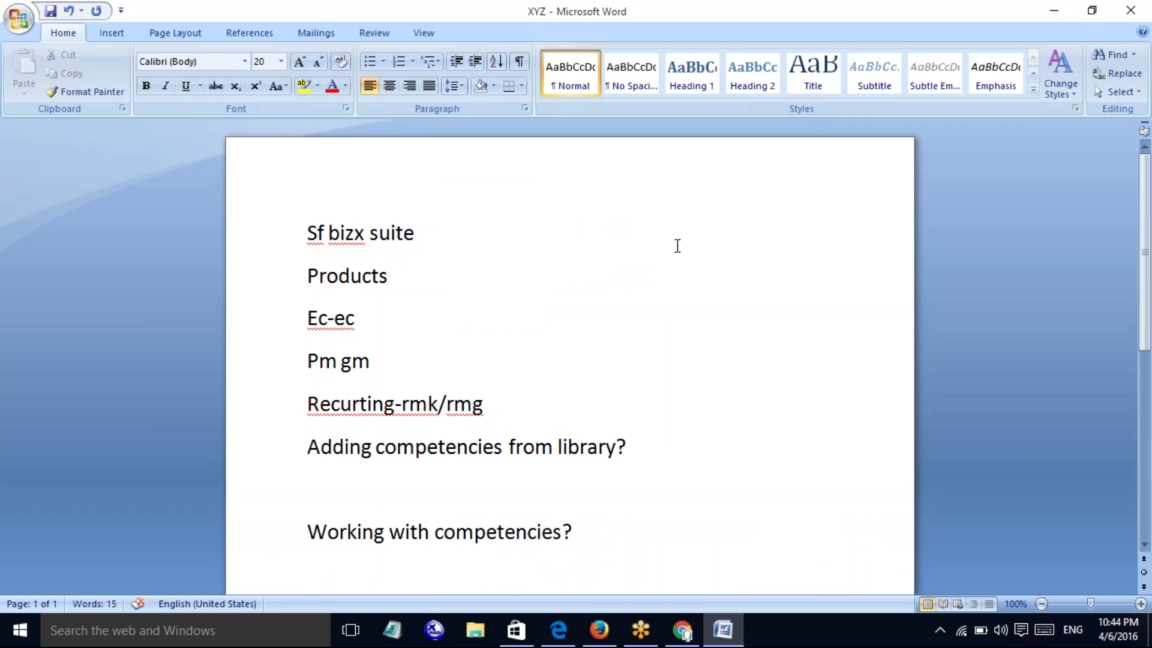
{"action": "left_click", "coordinate": [1147, 7]}
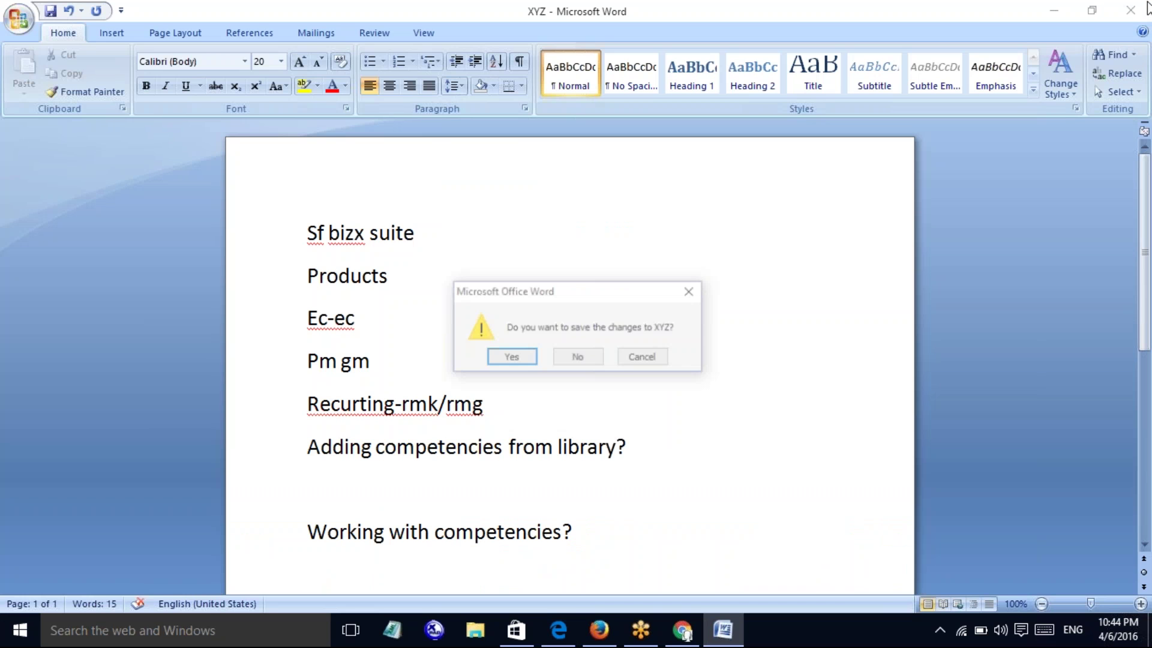
{"action": "left_click", "coordinate": [577, 358]}
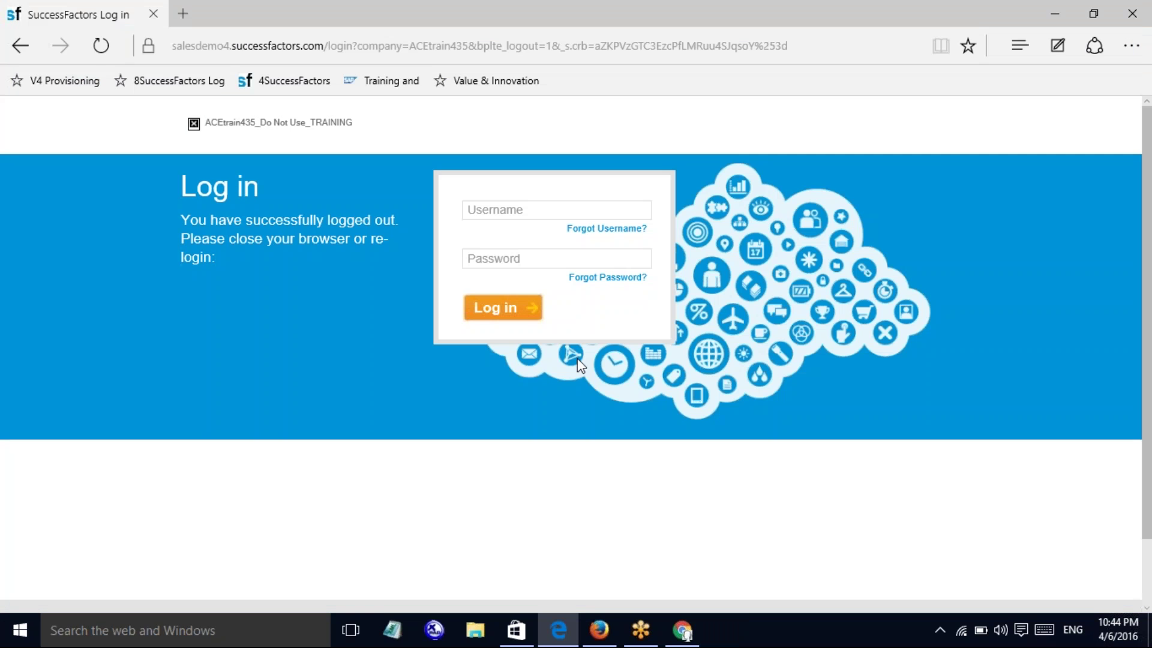